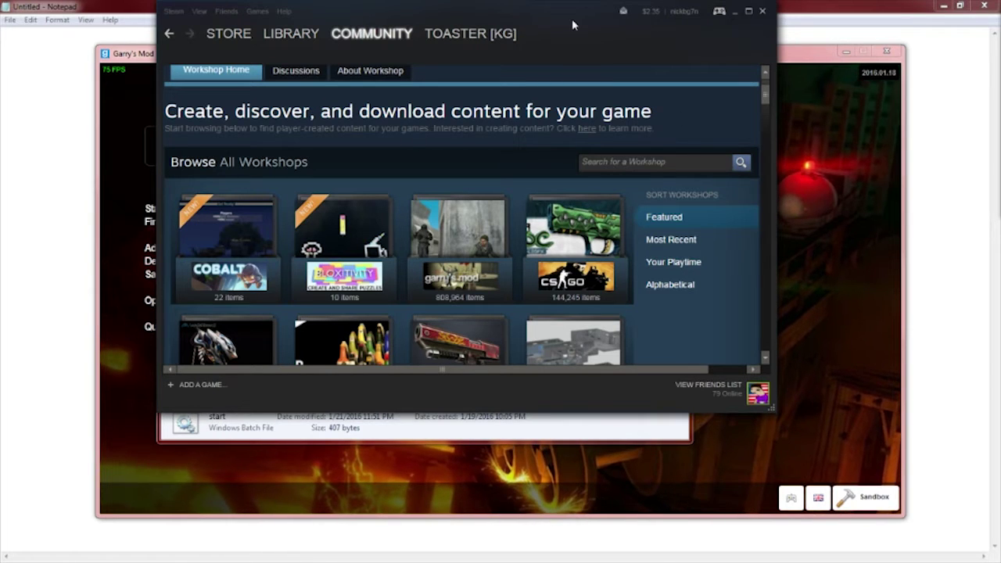
Open the Garry's Mod Workshop, browse its collections and start creating a new collection.
{"action": "left_click_drag", "start_coordinate": [573, 13], "coordinate": [592, 87]}
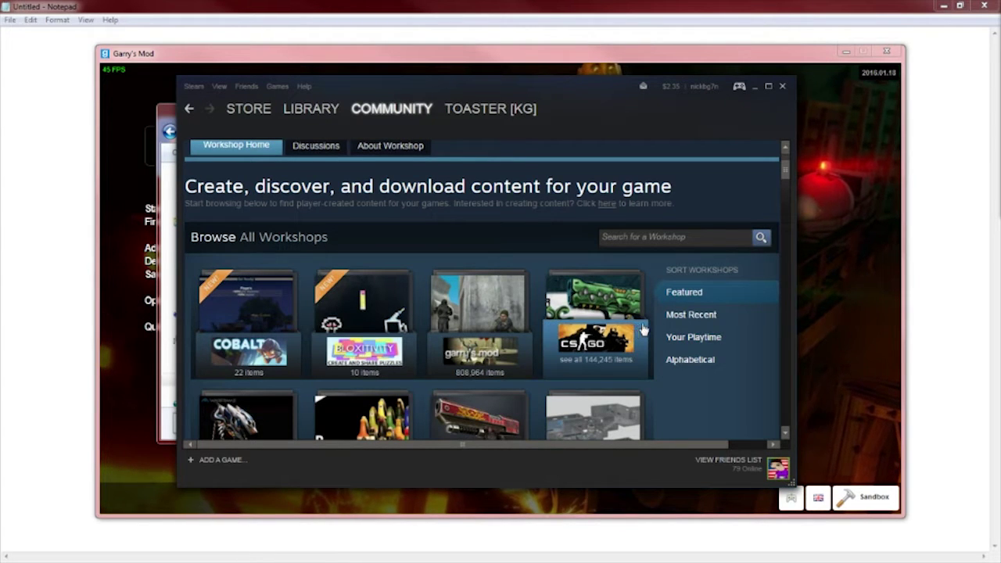
{"action": "mouse_move", "coordinate": [415, 116]}
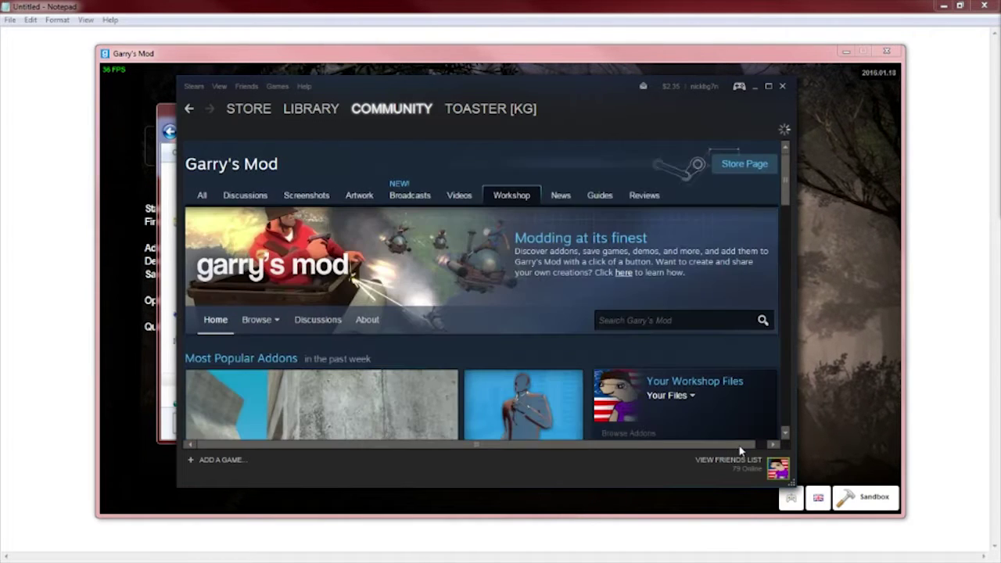
{"action": "scroll", "coordinate": [720, 383], "scroll_direction": "down", "scroll_amount": 3}
{"action": "mouse_move", "coordinate": [257, 197]}
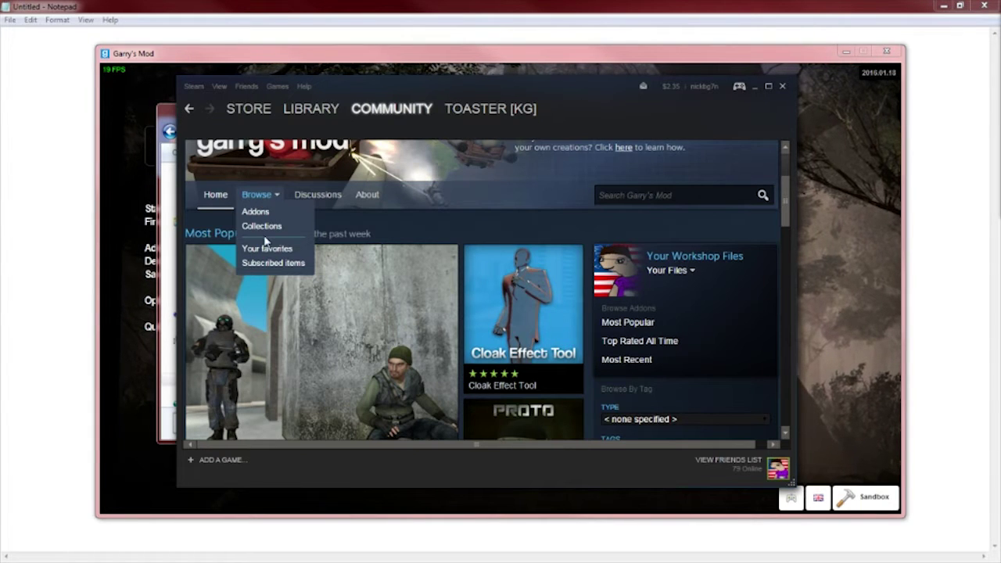
{"action": "left_click", "coordinate": [263, 227]}
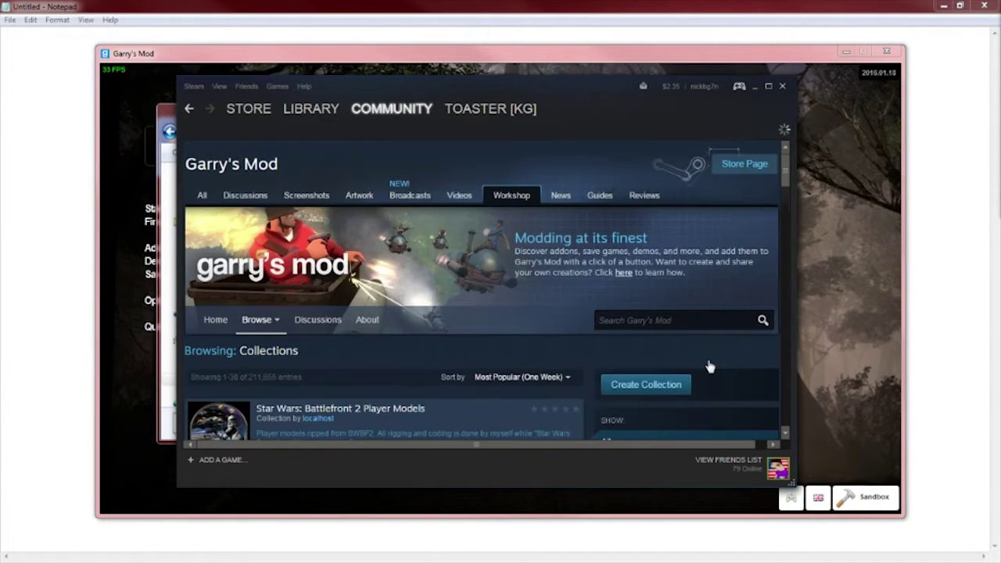
{"action": "scroll", "coordinate": [709, 366], "scroll_direction": "down", "scroll_amount": 3}
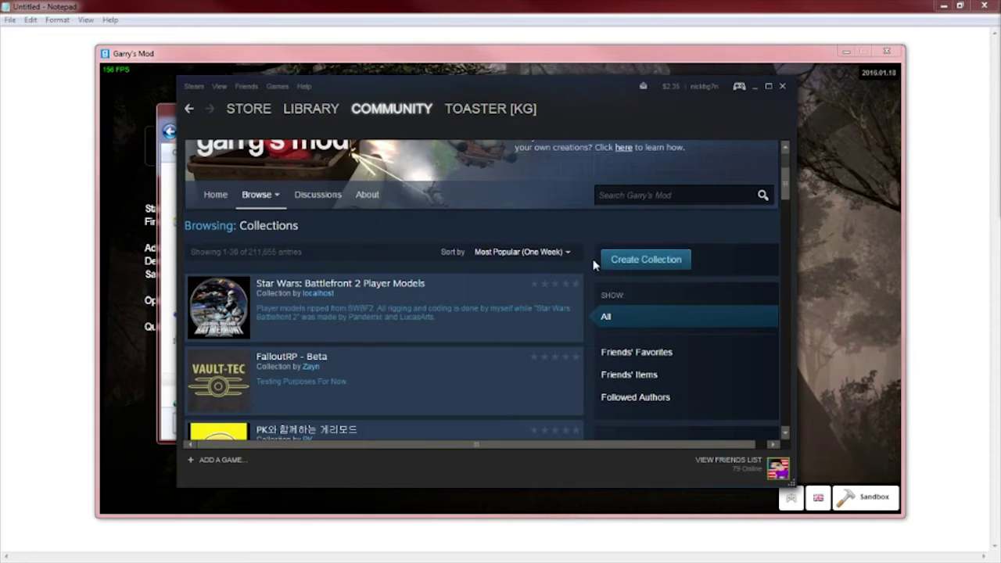
{"action": "left_click", "coordinate": [646, 260]}
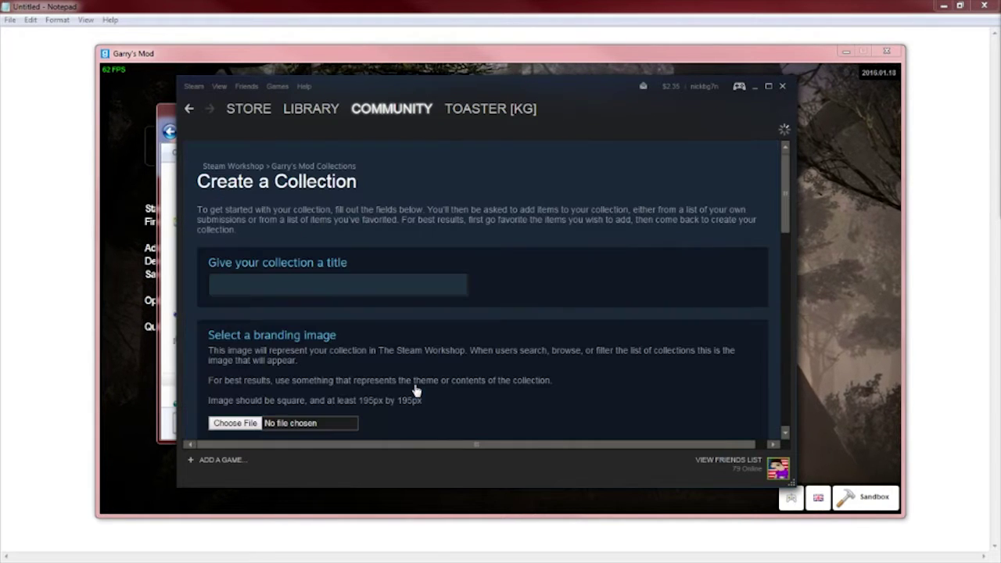
Title the new collection "Test server for Youtube".
{"action": "left_click", "coordinate": [361, 282]}
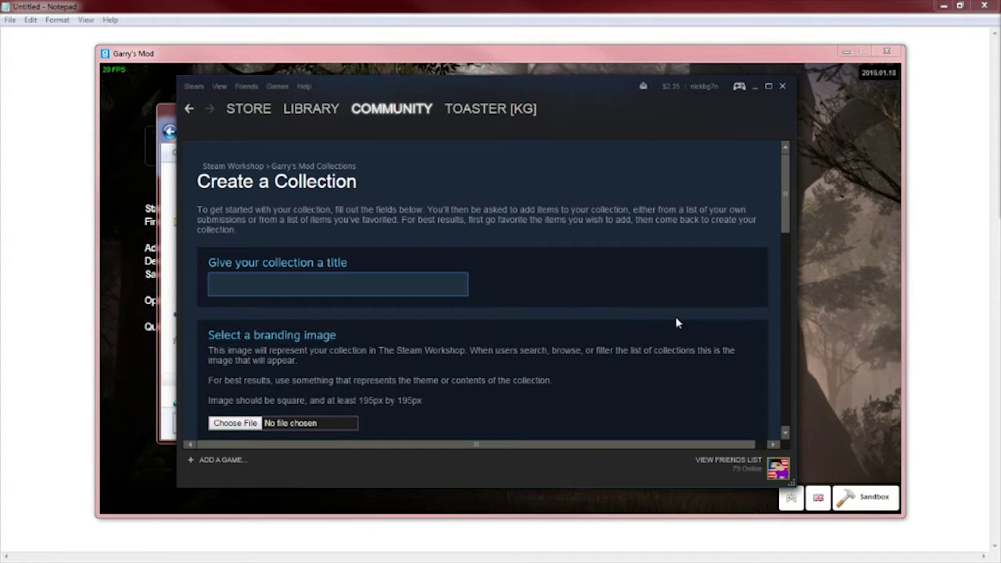
{"action": "type", "text": "Test serve"}
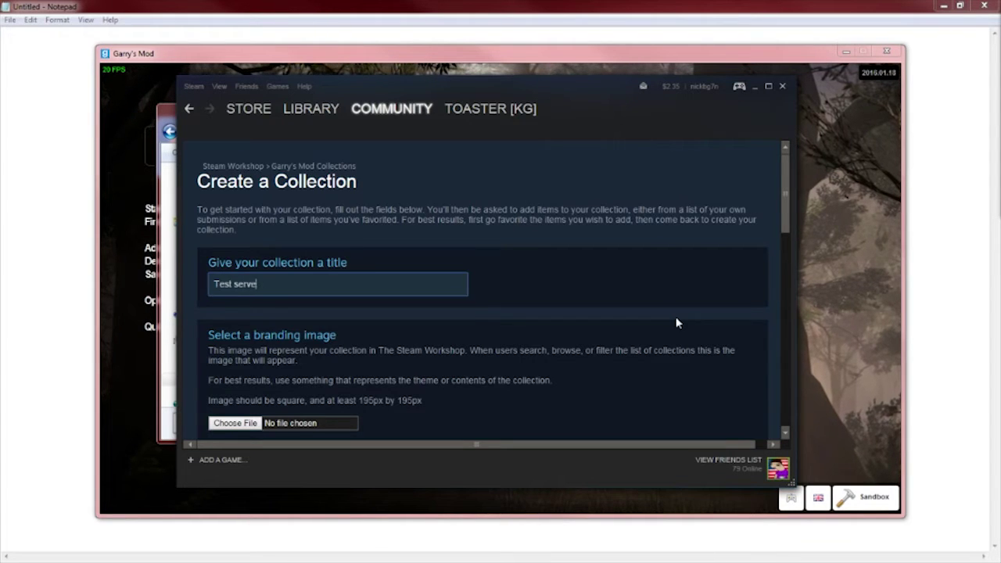
{"action": "type", "text": "r for Youtu"}
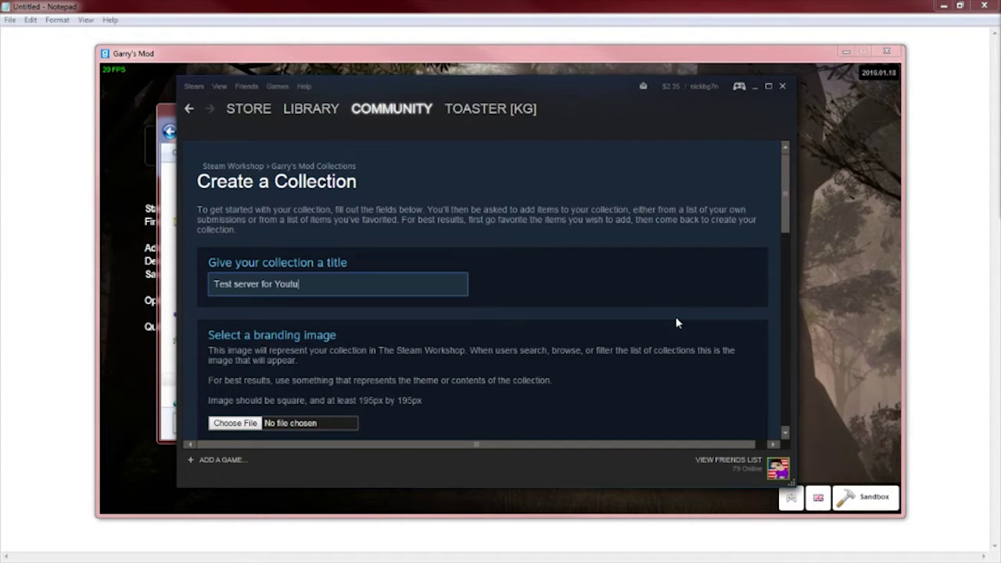
{"action": "type", "text": "be"}
{"action": "left_click", "coordinate": [592, 295]}
Choose black-wallpapers.jpg as the collection's branding image.
{"action": "scroll", "coordinate": [464, 342], "scroll_direction": "down", "scroll_amount": 3}
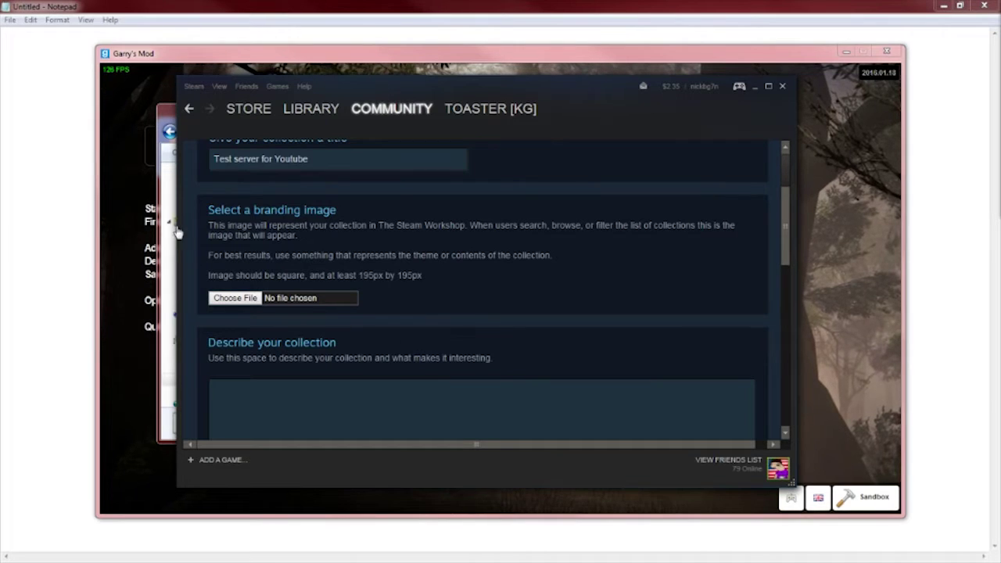
{"action": "key", "text": "shift+Tab"}
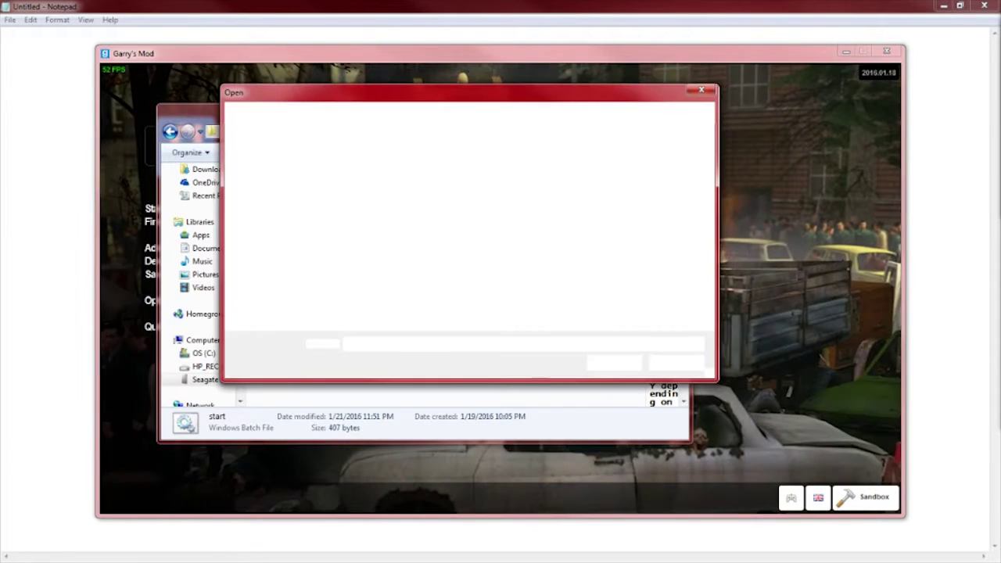
{"action": "left_click_drag", "start_coordinate": [600, 101], "coordinate": [1000, 129]}
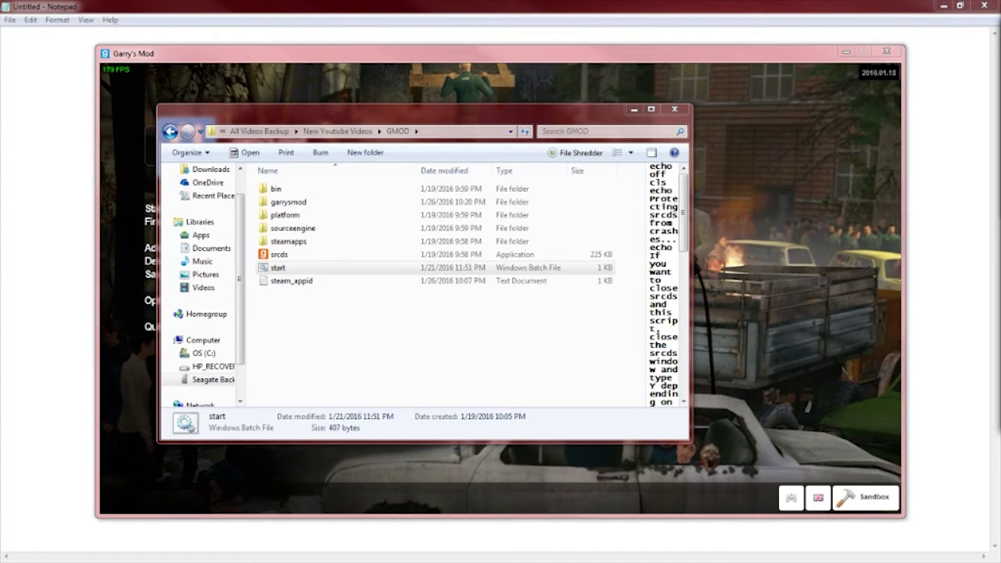
{"action": "left_click_drag", "start_coordinate": [1000, 63], "coordinate": [661, 63]}
{"action": "scroll", "coordinate": [535, 315], "scroll_direction": "down", "scroll_amount": 1}
{"action": "scroll", "coordinate": [377, 264], "scroll_direction": "down", "scroll_amount": 1}
Describe the collection as "This collection is for my Test Server".
{"action": "left_click", "coordinate": [400, 286]}
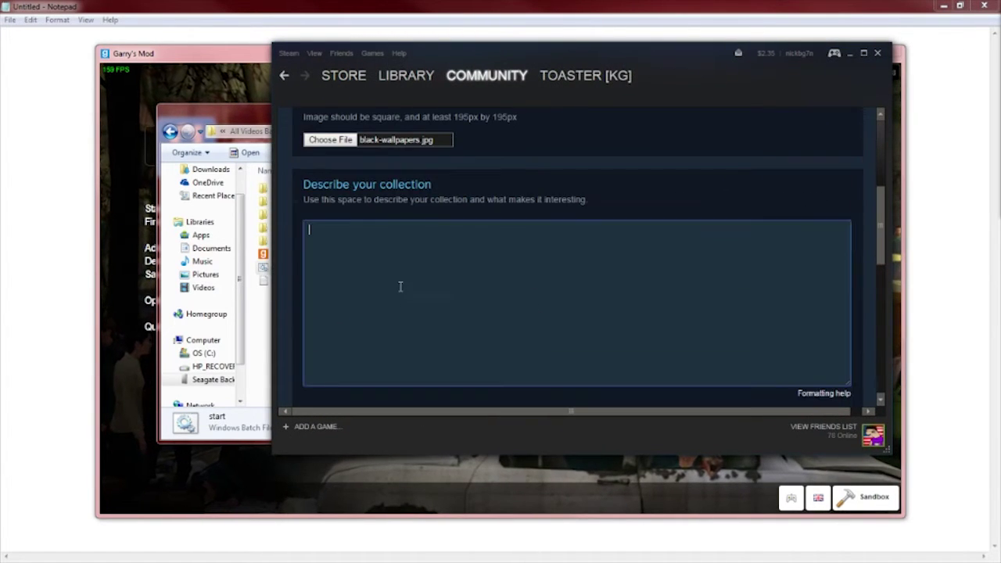
{"action": "type", "text": "This colle"}
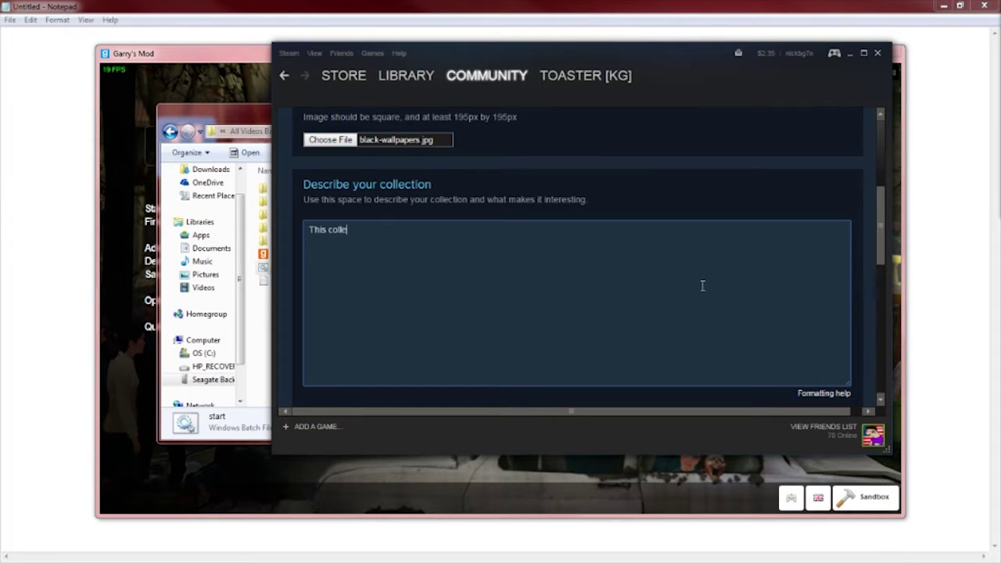
{"action": "type", "text": "ction is the"}
{"action": "key", "text": "BackSpace"}
{"action": "key", "text": "BackSpace"}
{"action": "key", "text": "BackSpace"}
{"action": "key", "text": "BackSpace"}
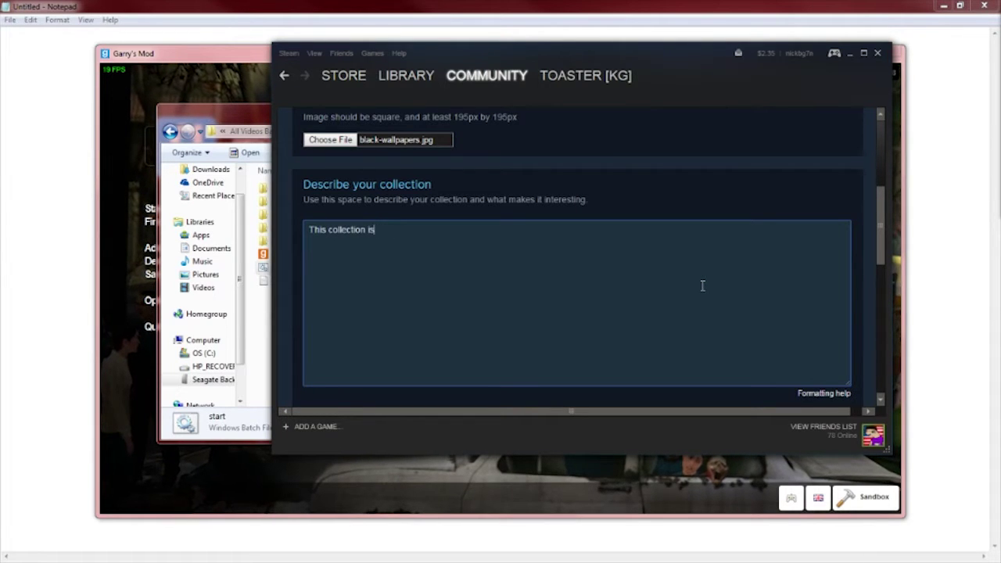
{"action": "type", "text": "for my Test Server"}
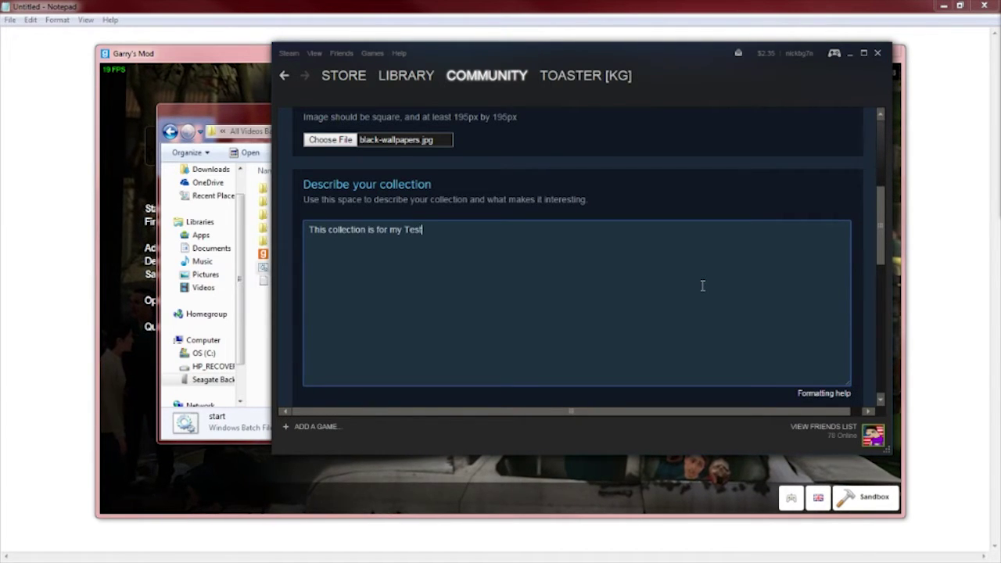
Categorise the collection with the Weapon type and the Roleplay tag, and save to continue to its contents.
{"action": "scroll", "coordinate": [703, 285], "scroll_direction": "down", "scroll_amount": 3}
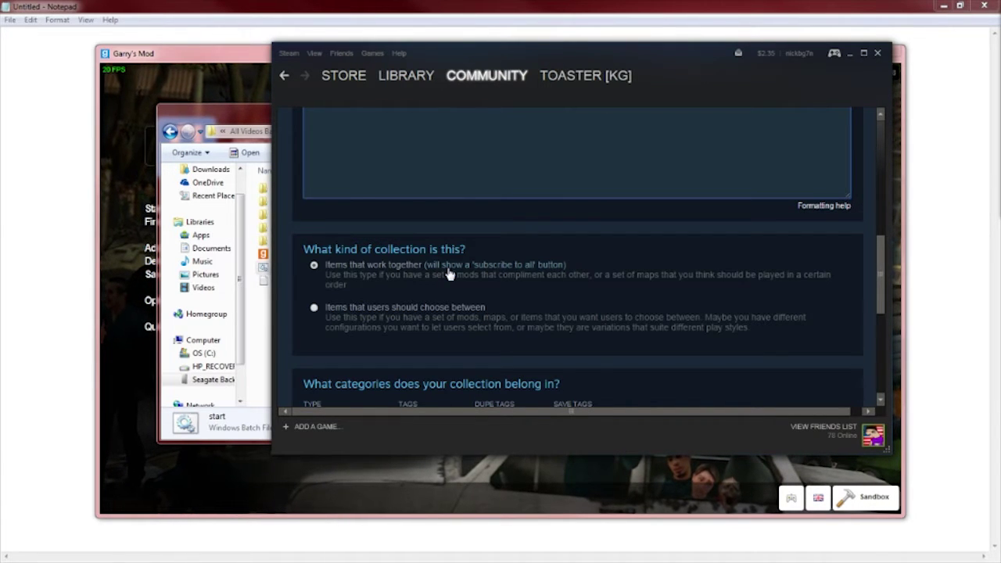
{"action": "scroll", "coordinate": [402, 295], "scroll_direction": "down", "scroll_amount": 1}
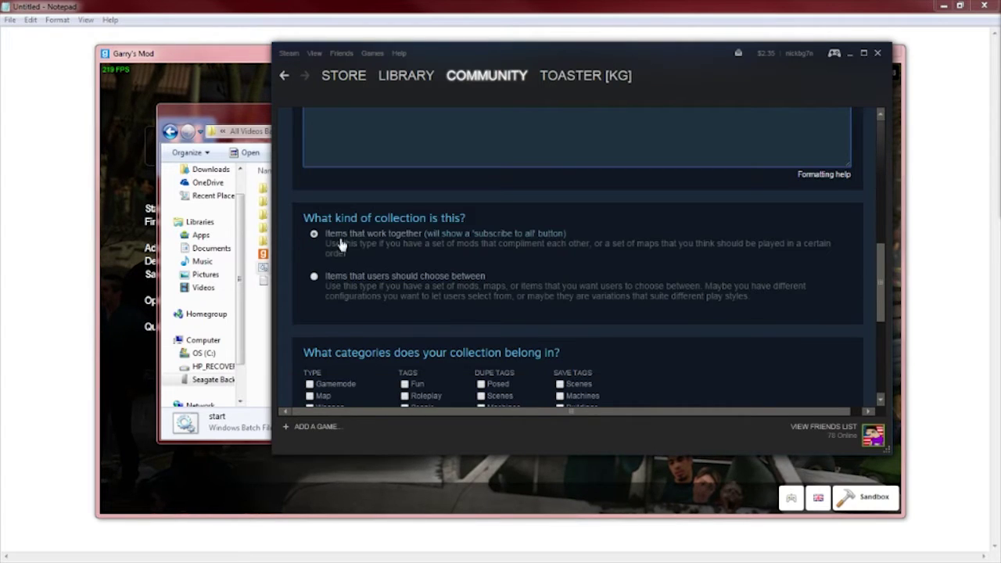
{"action": "scroll", "coordinate": [461, 347], "scroll_direction": "down", "scroll_amount": 3}
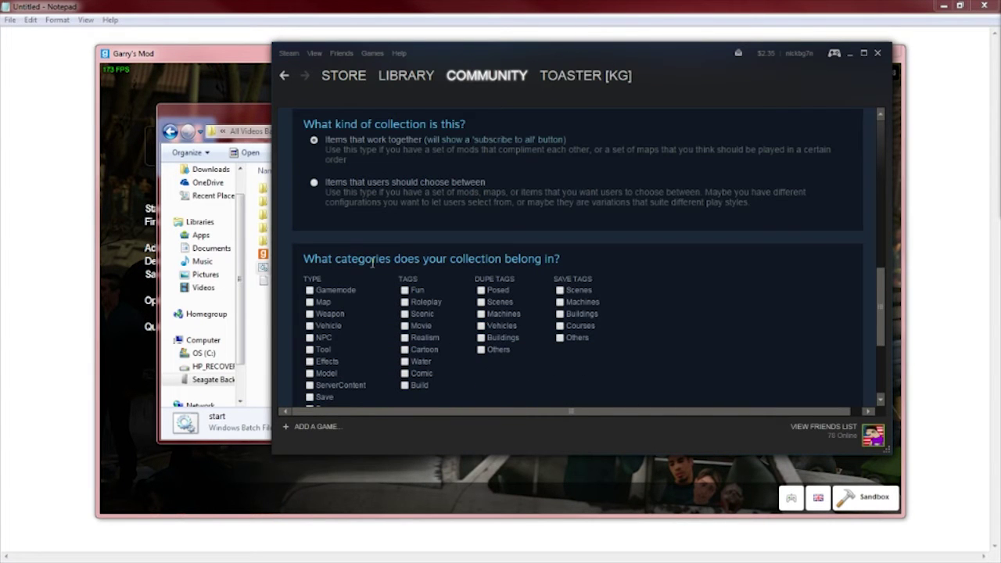
{"action": "scroll", "coordinate": [659, 316], "scroll_direction": "down", "scroll_amount": 3}
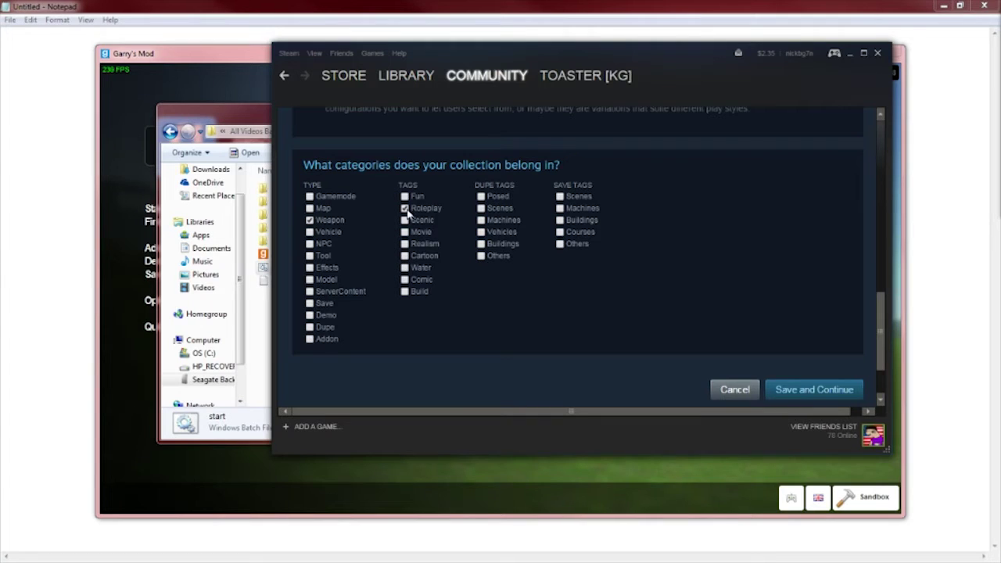
{"action": "left_click", "coordinate": [799, 396]}
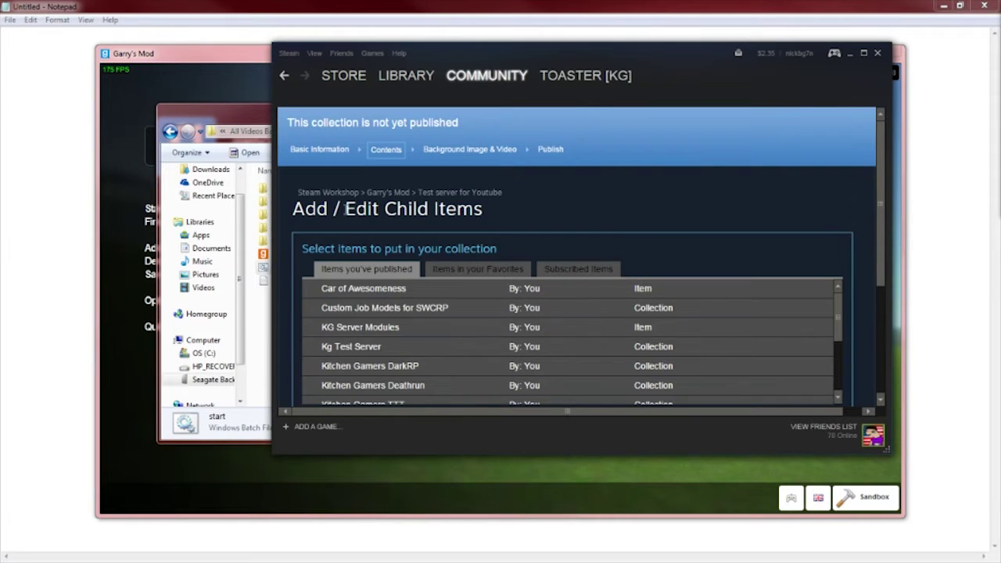
Add M9K Assault Rifles from the subscribed items to the collection.
{"action": "scroll", "coordinate": [345, 210], "scroll_direction": "down", "scroll_amount": 3}
{"action": "scroll", "coordinate": [608, 284], "scroll_direction": "down", "scroll_amount": 5}
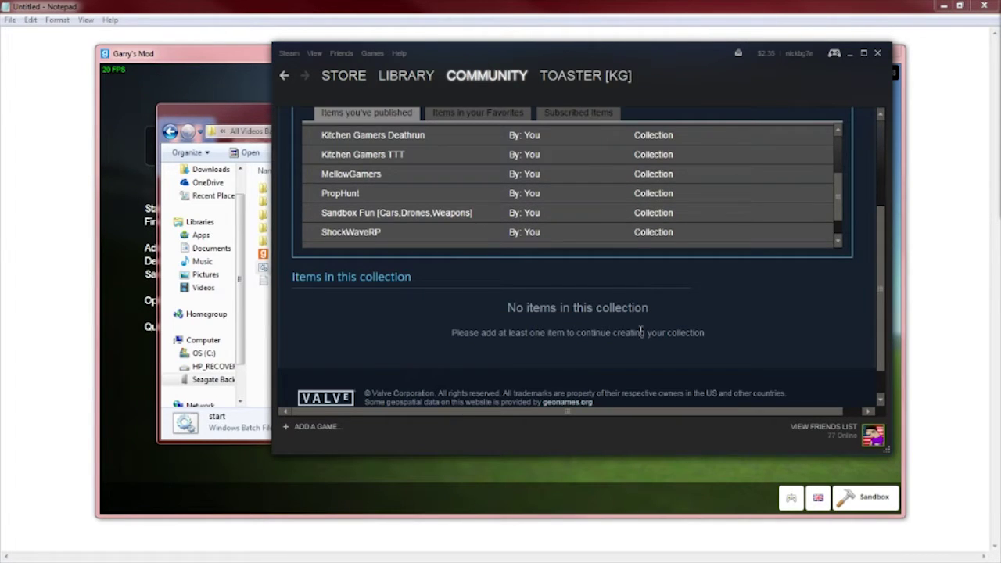
{"action": "scroll", "coordinate": [640, 332], "scroll_direction": "up", "scroll_amount": 1}
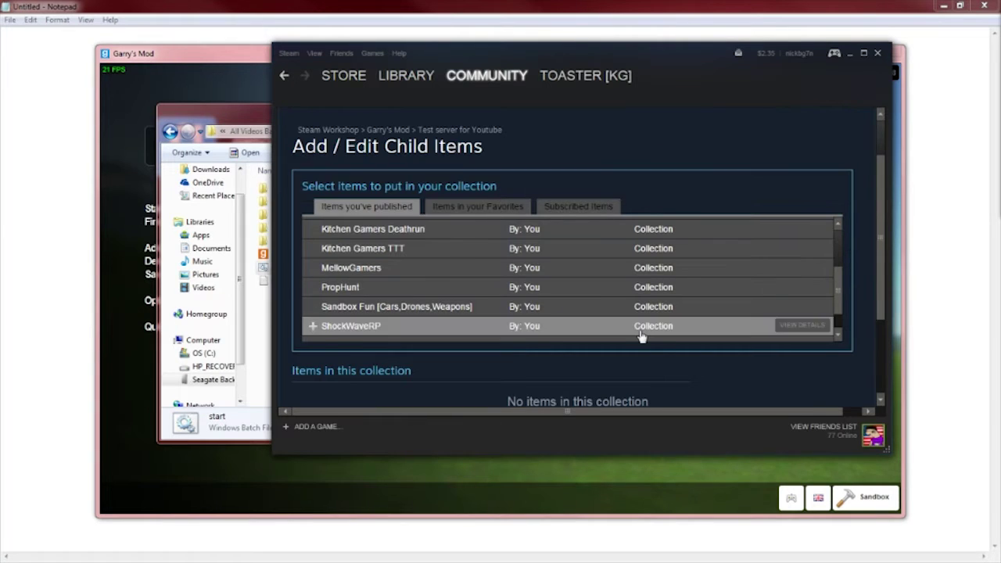
{"action": "left_click", "coordinate": [576, 207]}
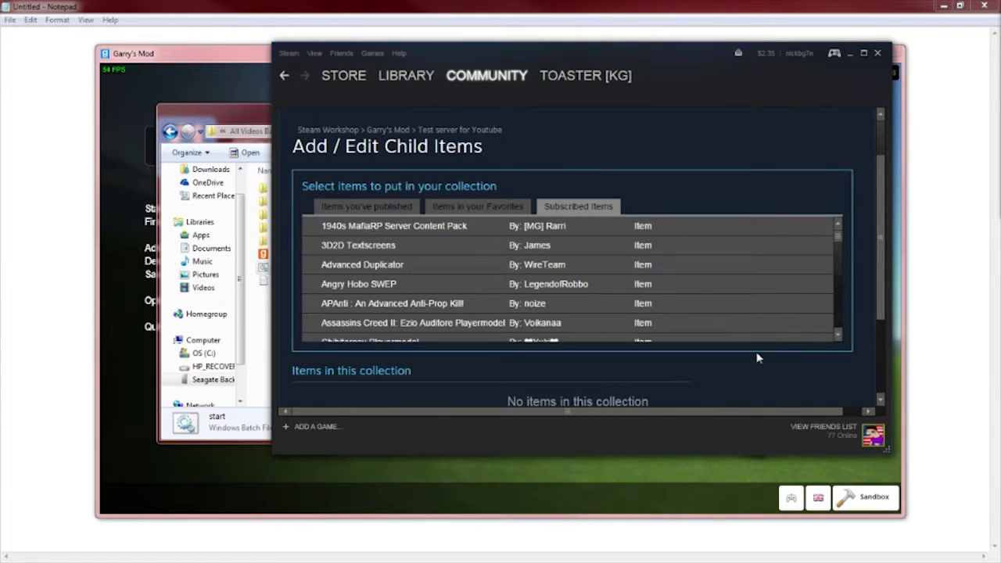
{"action": "left_click_drag", "start_coordinate": [837, 243], "coordinate": [837, 288]}
{"action": "scroll", "coordinate": [532, 319], "scroll_direction": "up", "scroll_amount": 5}
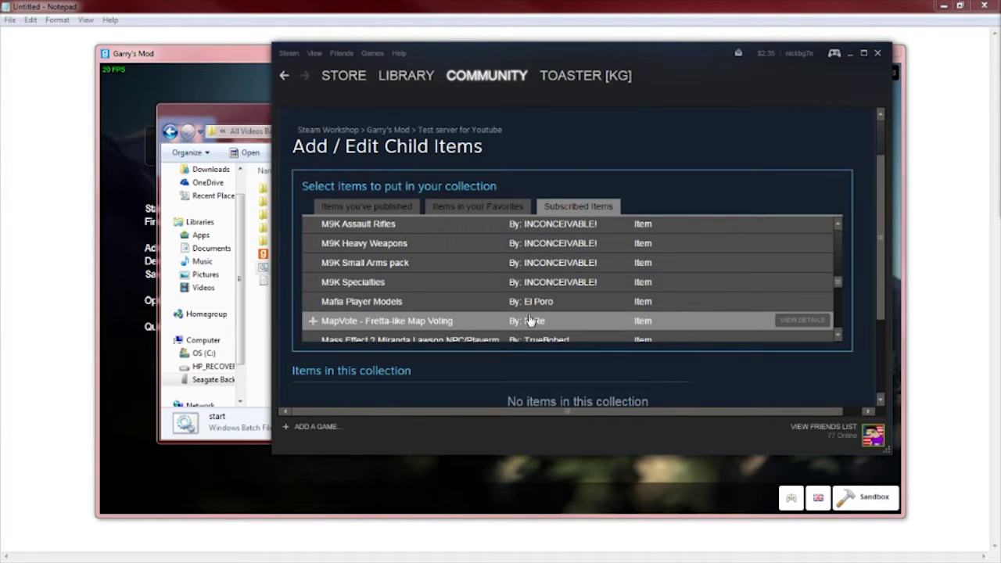
{"action": "scroll", "coordinate": [529, 319], "scroll_direction": "up", "scroll_amount": 3}
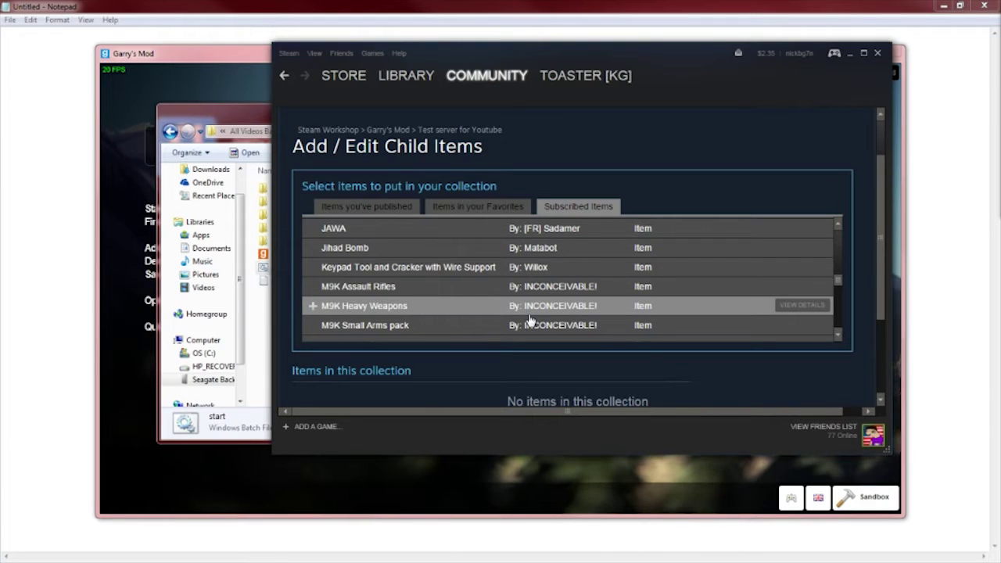
{"action": "scroll", "coordinate": [530, 320], "scroll_direction": "down", "scroll_amount": 1}
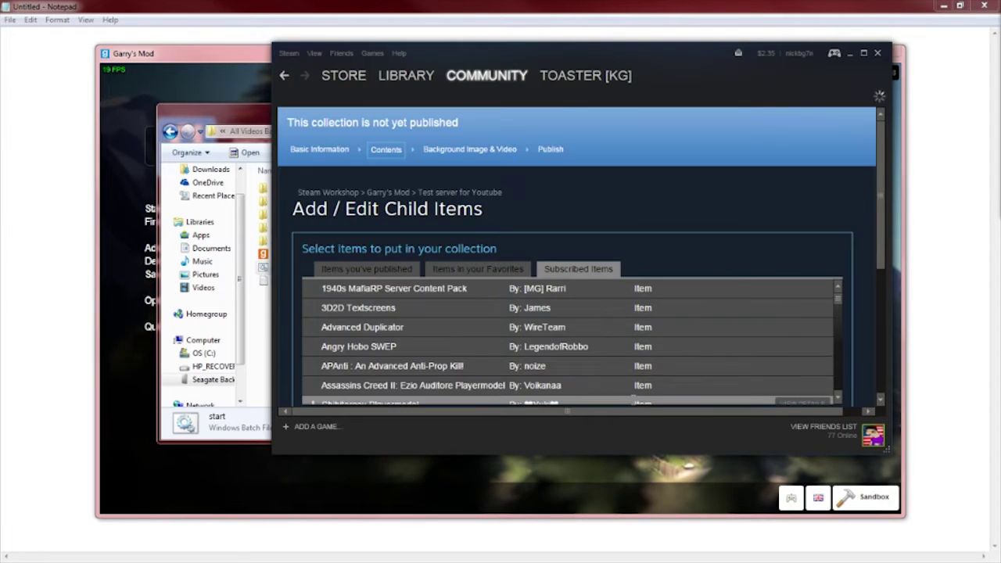
Add M9K Heavy Weapons from the subscribed items to the collection.
{"action": "scroll", "coordinate": [777, 297], "scroll_direction": "down", "scroll_amount": 1}
{"action": "scroll", "coordinate": [853, 255], "scroll_direction": "down", "scroll_amount": 3}
{"action": "left_click_drag", "start_coordinate": [842, 149], "coordinate": [838, 193]}
{"action": "scroll", "coordinate": [444, 208], "scroll_direction": "up", "scroll_amount": 3}
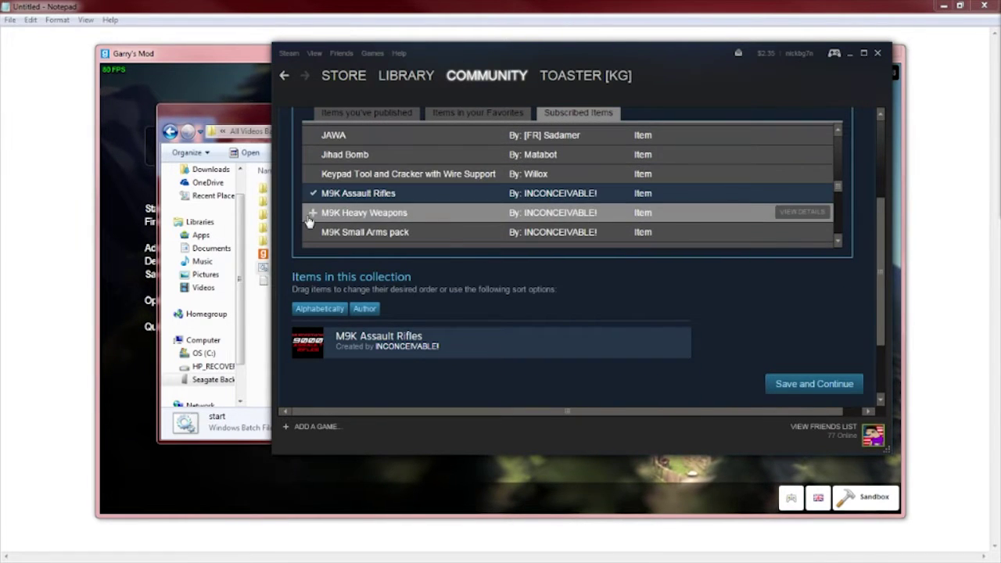
{"action": "left_click", "coordinate": [829, 219]}
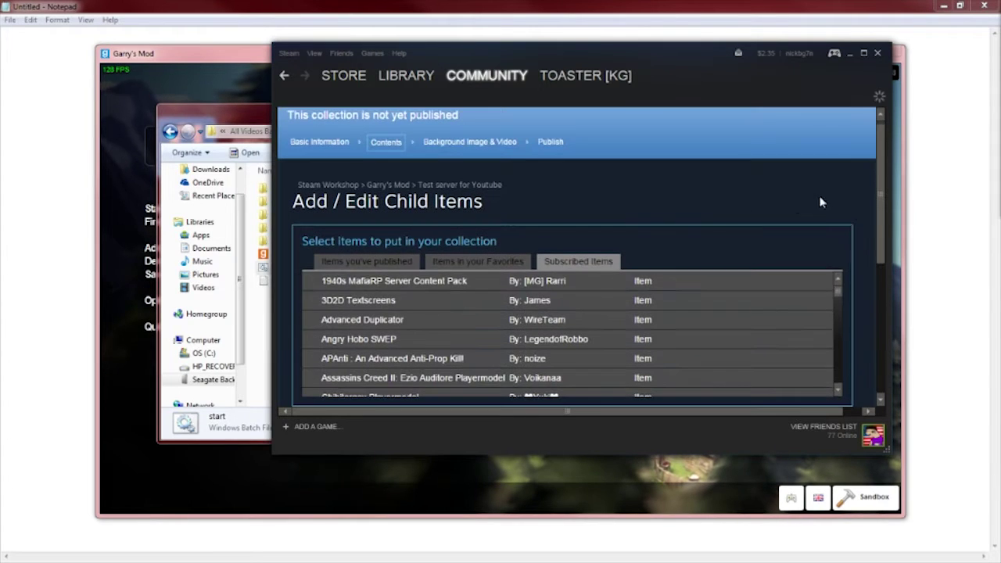
Add the M9K Small Arms pack from the subscribed items to the collection.
{"action": "left_click_drag", "start_coordinate": [836, 295], "coordinate": [837, 345]}
{"action": "scroll", "coordinate": [375, 336], "scroll_direction": "down", "scroll_amount": 1}
{"action": "scroll", "coordinate": [381, 341], "scroll_direction": "up", "scroll_amount": 4}
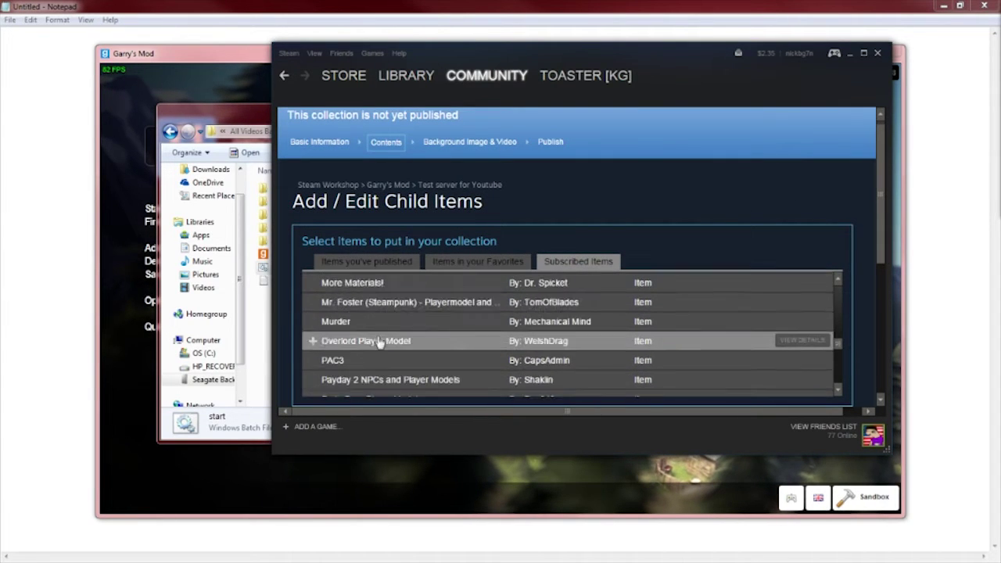
{"action": "scroll", "coordinate": [345, 364], "scroll_direction": "up", "scroll_amount": 3}
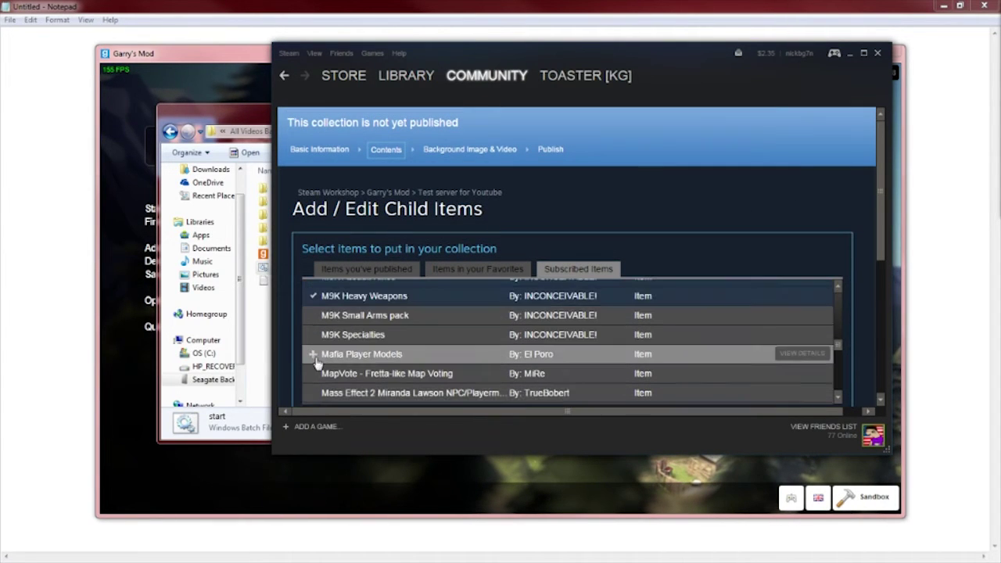
{"action": "left_click", "coordinate": [315, 318]}
Add M9K Specialties from the subscribed items to the collection.
{"action": "scroll", "coordinate": [865, 294], "scroll_direction": "down", "scroll_amount": 2}
{"action": "scroll", "coordinate": [841, 246], "scroll_direction": "down", "scroll_amount": 2}
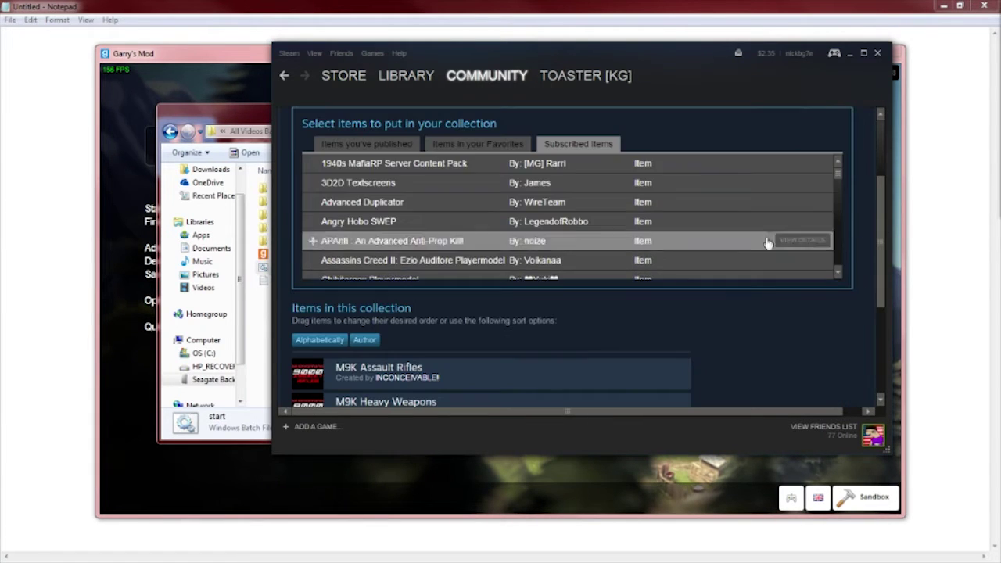
{"action": "scroll", "coordinate": [769, 243], "scroll_direction": "down", "scroll_amount": 20}
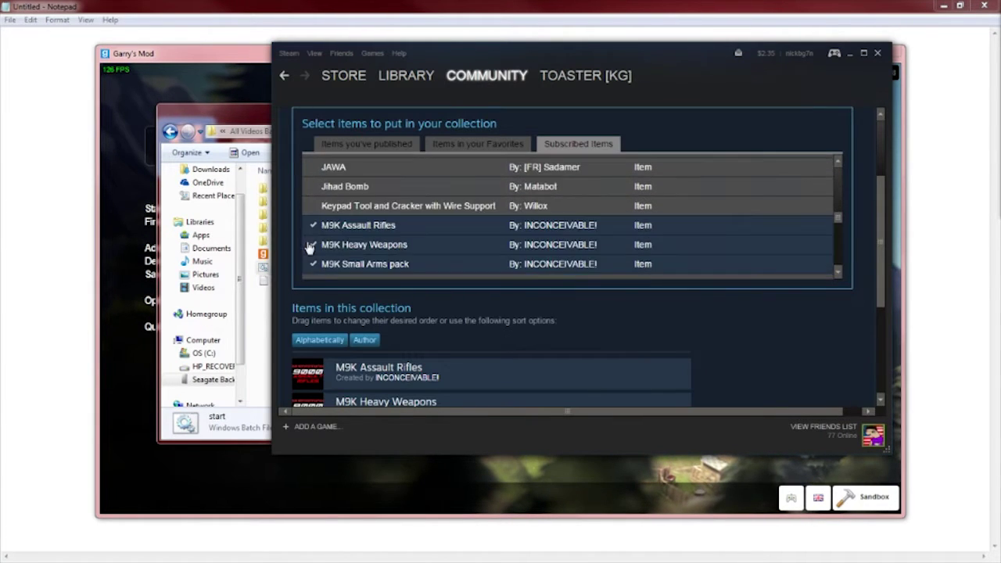
{"action": "scroll", "coordinate": [317, 251], "scroll_direction": "up", "scroll_amount": 3}
{"action": "scroll", "coordinate": [313, 253], "scroll_direction": "down", "scroll_amount": 4}
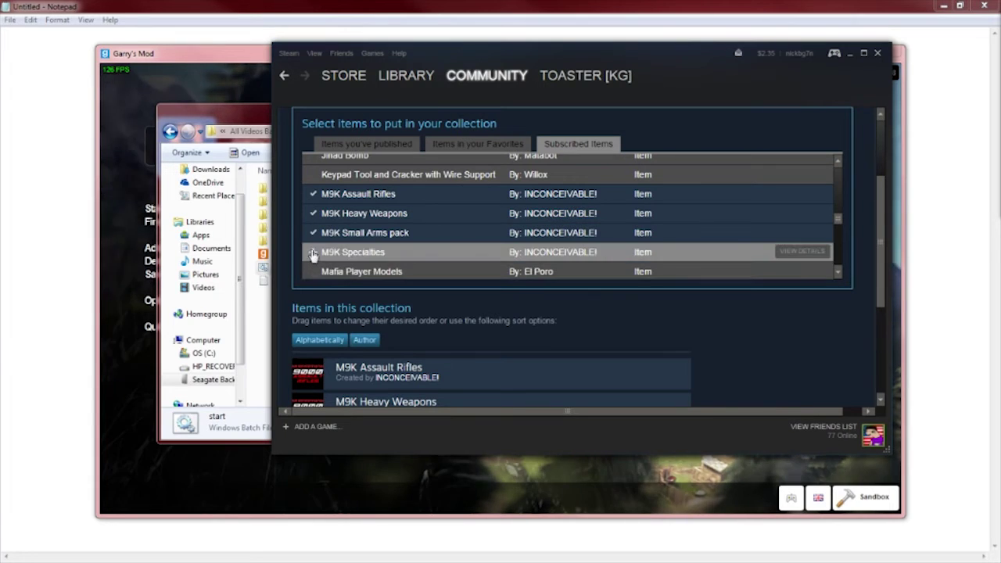
{"action": "left_click", "coordinate": [313, 253]}
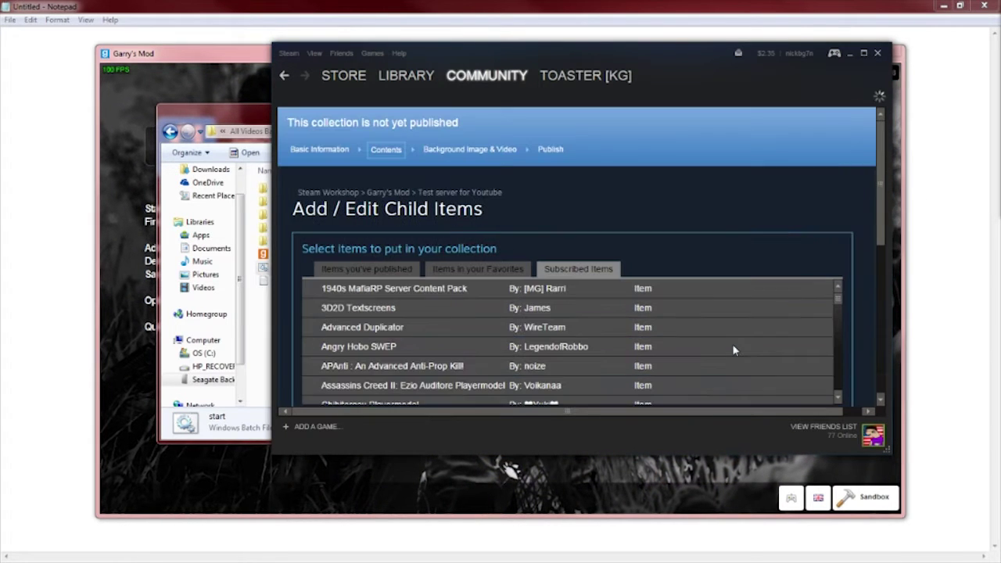
Save the collection's contents, leave the background image and video unset, and publish the collection.
{"action": "scroll", "coordinate": [734, 350], "scroll_direction": "down", "scroll_amount": 3}
{"action": "left_click_drag", "start_coordinate": [880, 164], "coordinate": [879, 385]}
{"action": "scroll", "coordinate": [362, 190], "scroll_direction": "up", "scroll_amount": 1}
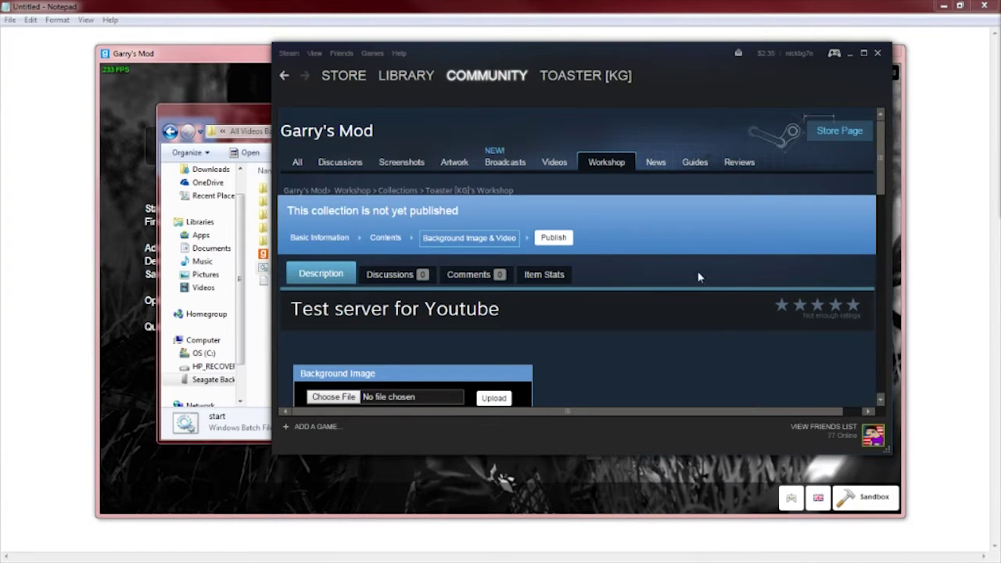
{"action": "scroll", "coordinate": [699, 277], "scroll_direction": "down", "scroll_amount": 3}
{"action": "scroll", "coordinate": [613, 368], "scroll_direction": "up", "scroll_amount": 2}
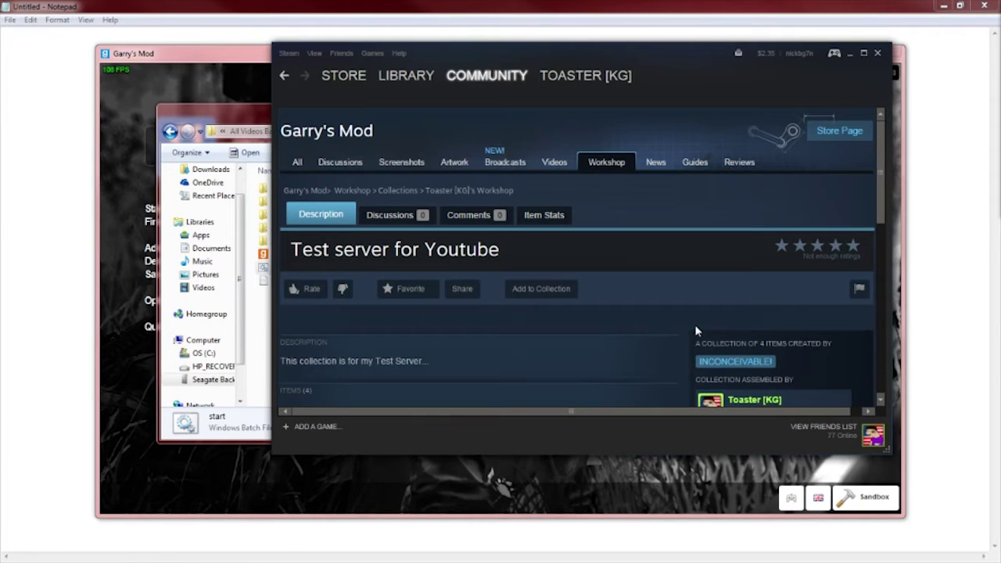
Review the published collection page, including its M9K items, owner controls, visitor statistics and posted and updated dates.
{"action": "scroll", "coordinate": [682, 319], "scroll_direction": "down", "scroll_amount": 1}
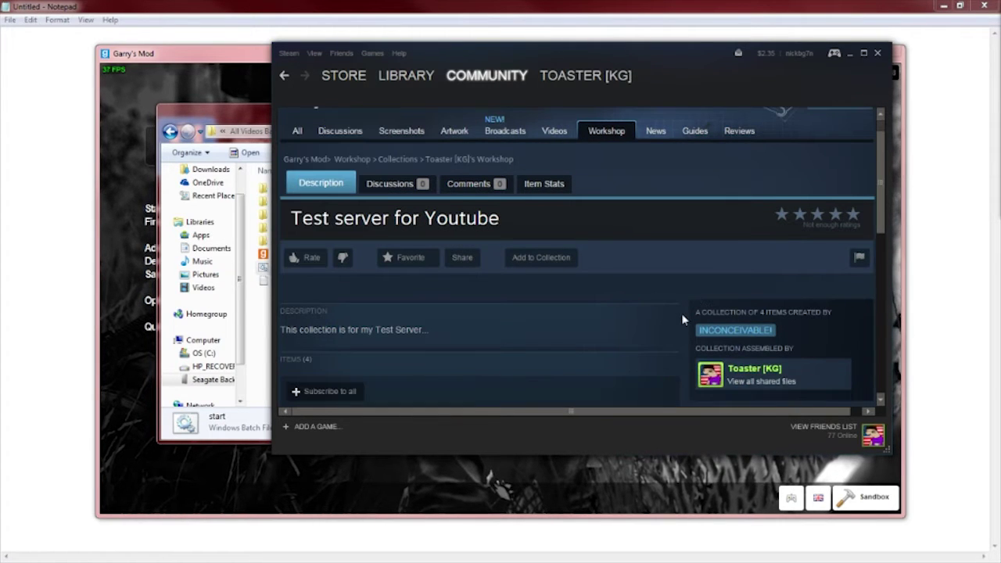
{"action": "scroll", "coordinate": [646, 292], "scroll_direction": "up", "scroll_amount": 1}
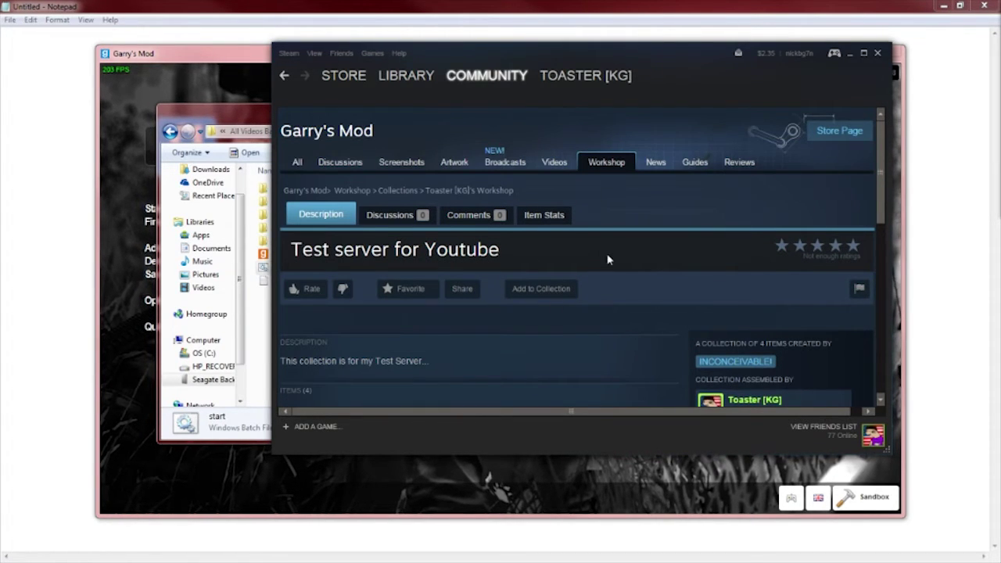
{"action": "scroll", "coordinate": [681, 294], "scroll_direction": "down", "scroll_amount": 5}
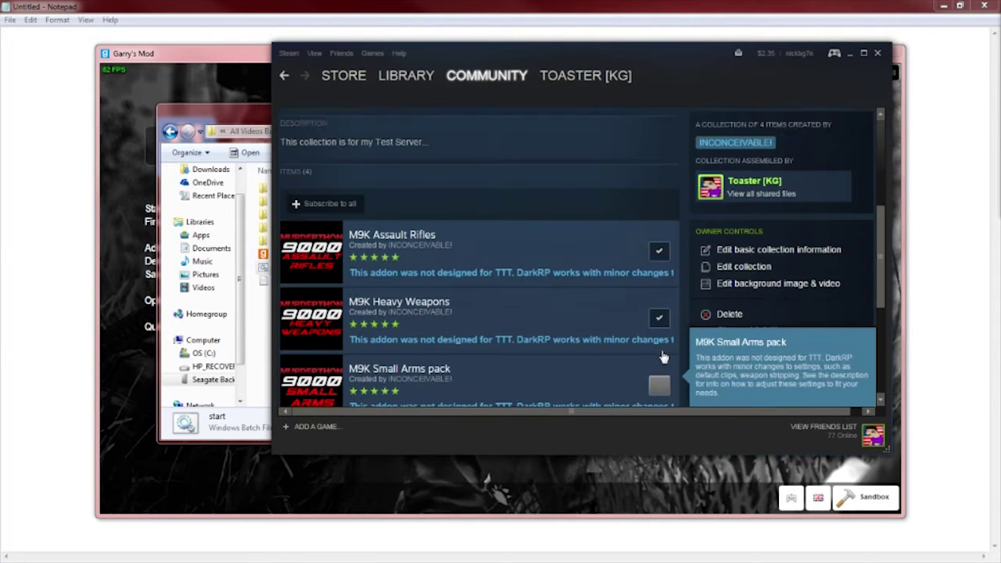
{"action": "scroll", "coordinate": [662, 353], "scroll_direction": "down", "scroll_amount": 3}
{"action": "scroll", "coordinate": [774, 348], "scroll_direction": "up", "scroll_amount": 5}
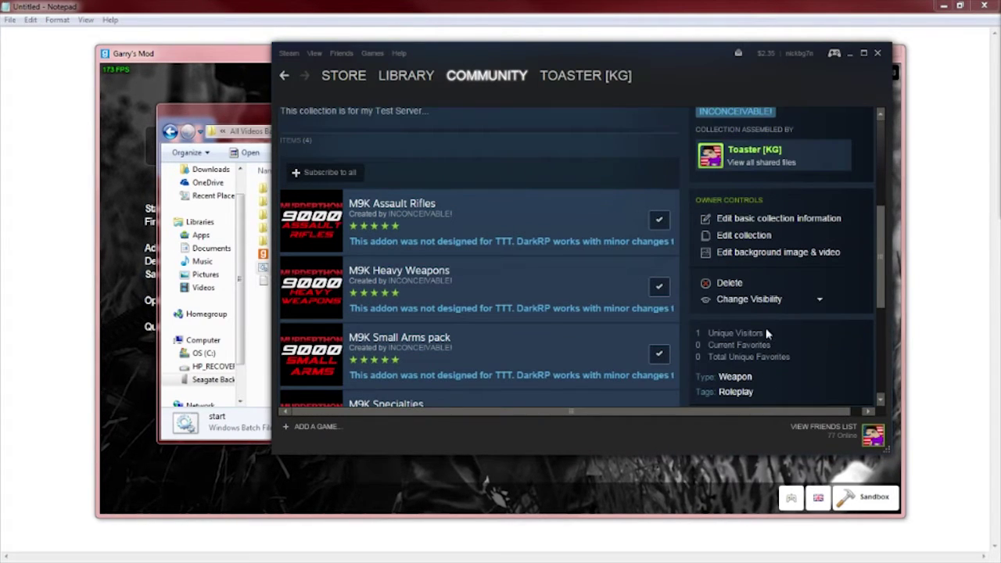
{"action": "scroll", "coordinate": [771, 374], "scroll_direction": "down", "scroll_amount": 2}
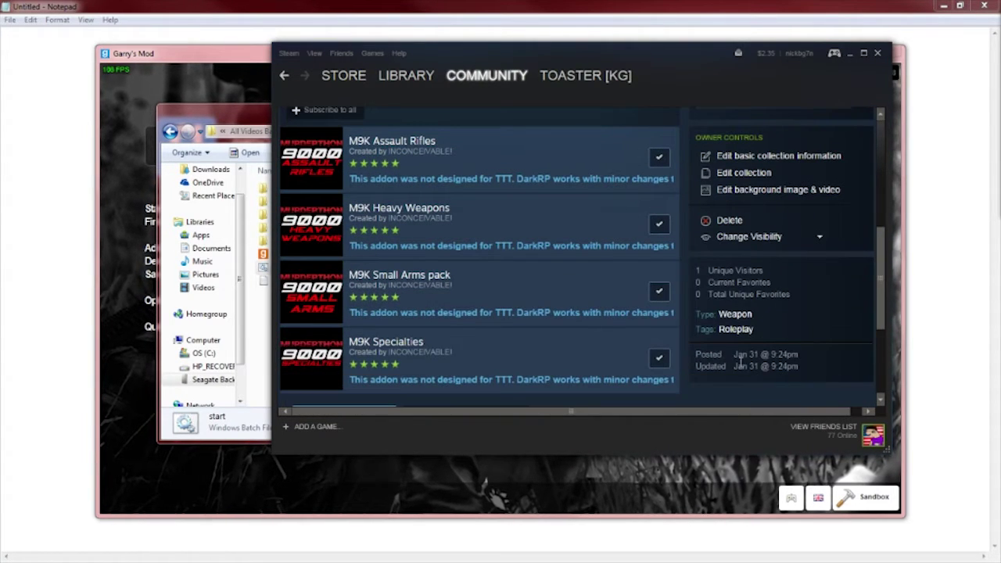
{"action": "left_click_drag", "start_coordinate": [812, 374], "coordinate": [698, 351]}
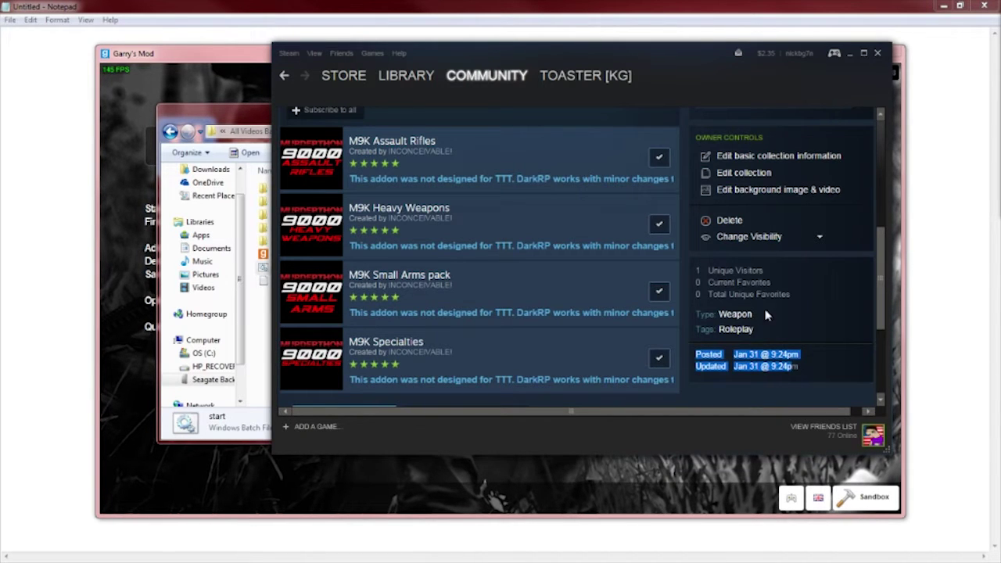
{"action": "left_click_drag", "start_coordinate": [796, 299], "coordinate": [698, 276]}
{"action": "scroll", "coordinate": [774, 323], "scroll_direction": "up", "scroll_amount": 5}
{"action": "scroll", "coordinate": [781, 337], "scroll_direction": "down", "scroll_amount": 2}
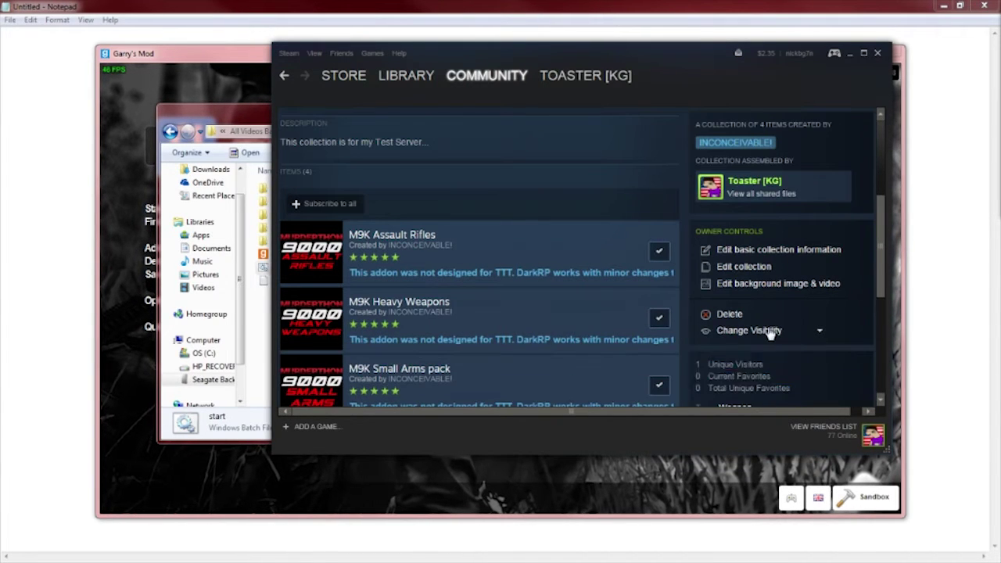
Check the collection's visibility options, then look over its description and item list.
{"action": "left_click", "coordinate": [750, 330]}
{"action": "left_click", "coordinate": [727, 347]}
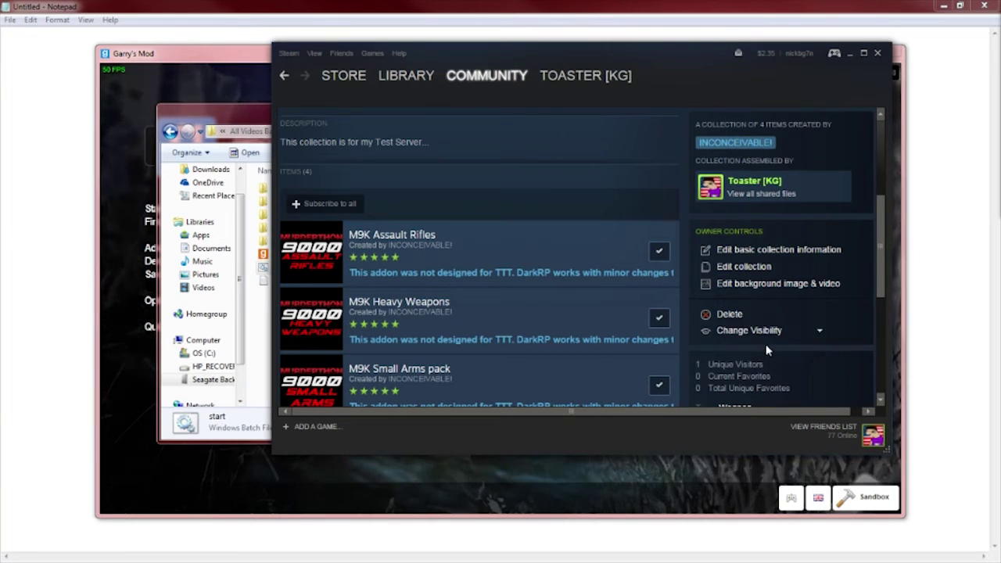
{"action": "scroll", "coordinate": [769, 350], "scroll_direction": "up", "scroll_amount": 5}
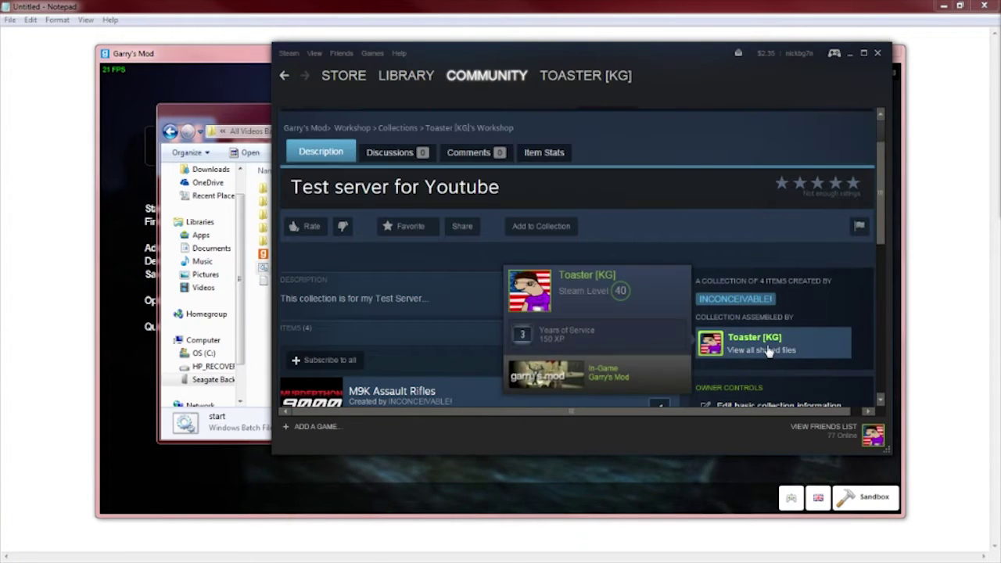
{"action": "left_click_drag", "start_coordinate": [441, 306], "coordinate": [299, 300]}
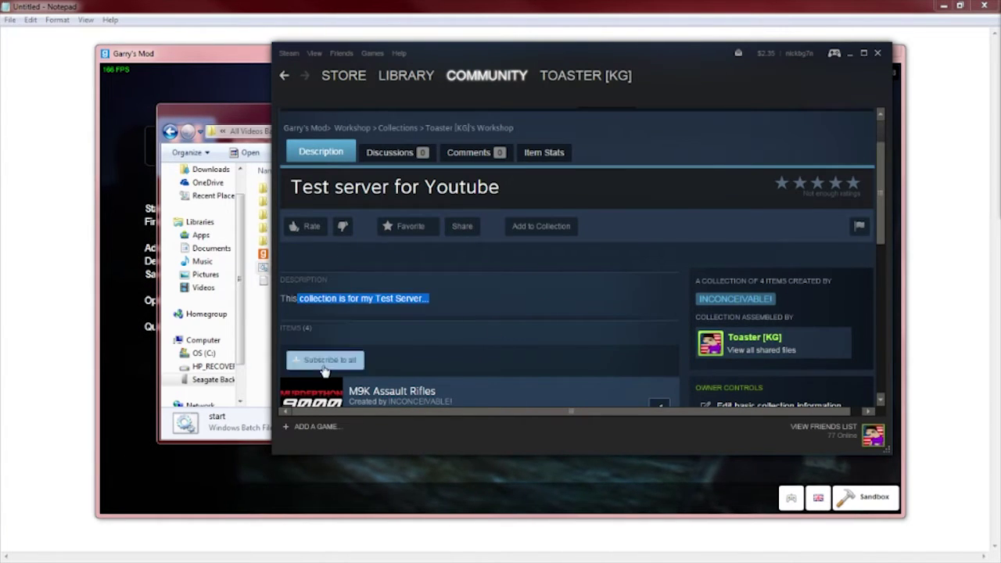
{"action": "scroll", "coordinate": [340, 362], "scroll_direction": "down", "scroll_amount": 2}
{"action": "mouse_move", "coordinate": [571, 321]}
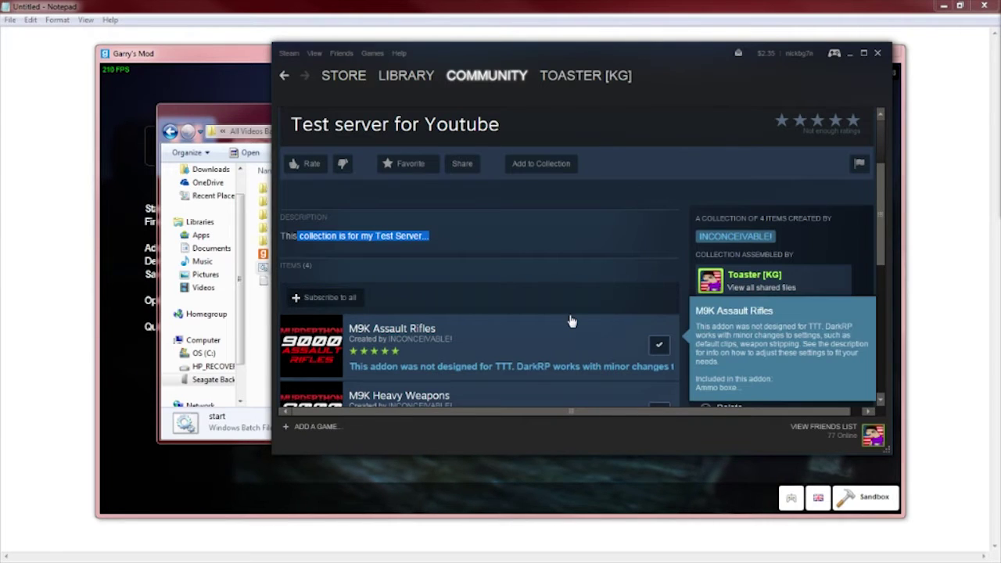
{"action": "scroll", "coordinate": [576, 321], "scroll_direction": "up", "scroll_amount": 3}
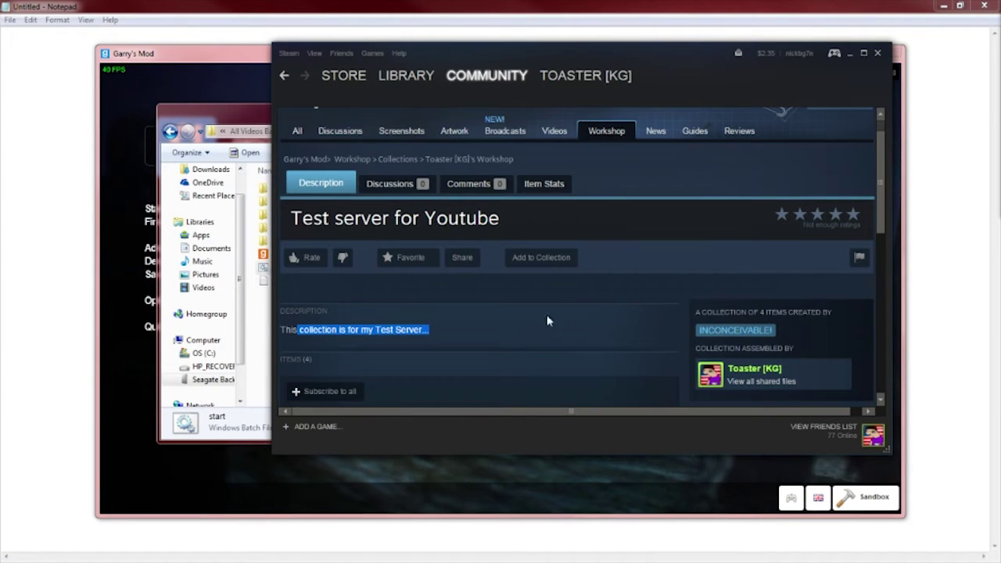
Copy the page URL of the "Test server for Youtube" collection.
{"action": "right_click", "coordinate": [439, 293]}
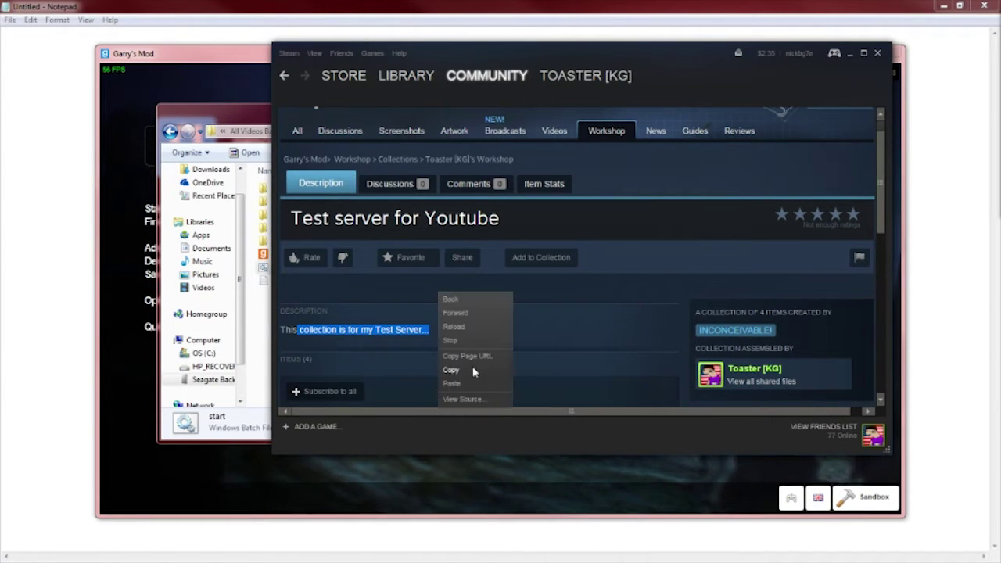
{"action": "left_click", "coordinate": [631, 274]}
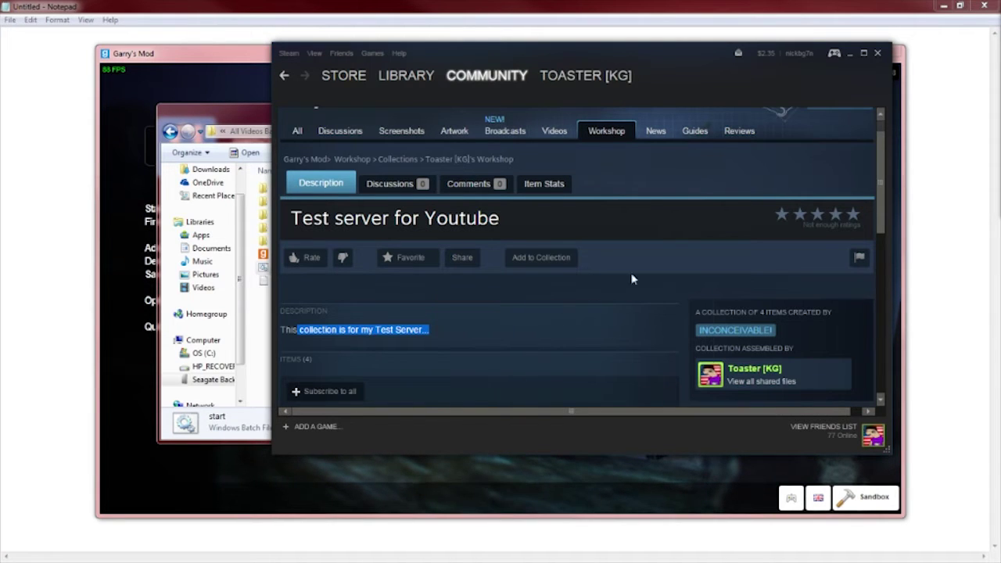
{"action": "right_click", "coordinate": [634, 273]}
{"action": "left_click", "coordinate": [601, 289]}
{"action": "right_click", "coordinate": [690, 259]}
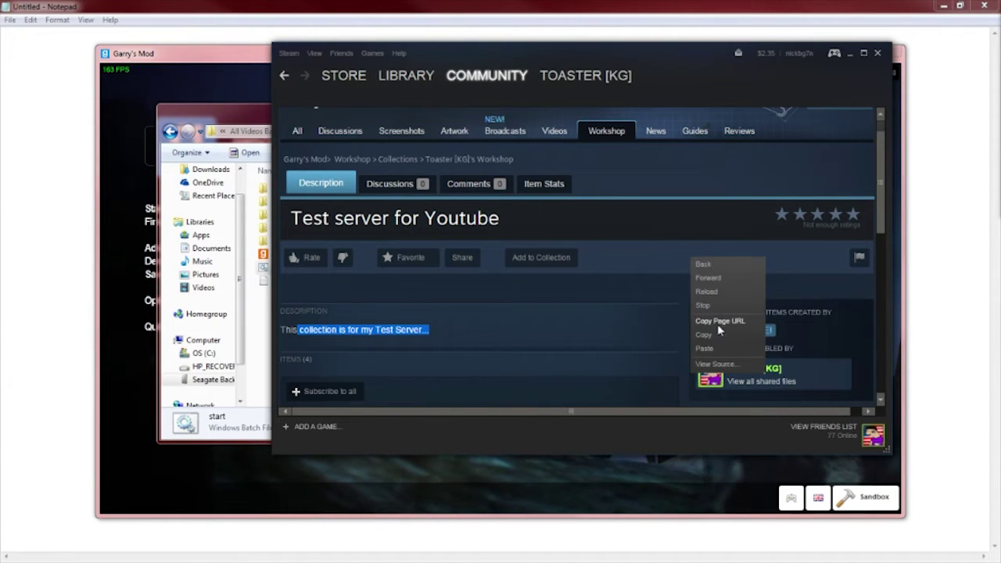
{"action": "left_click", "coordinate": [718, 323]}
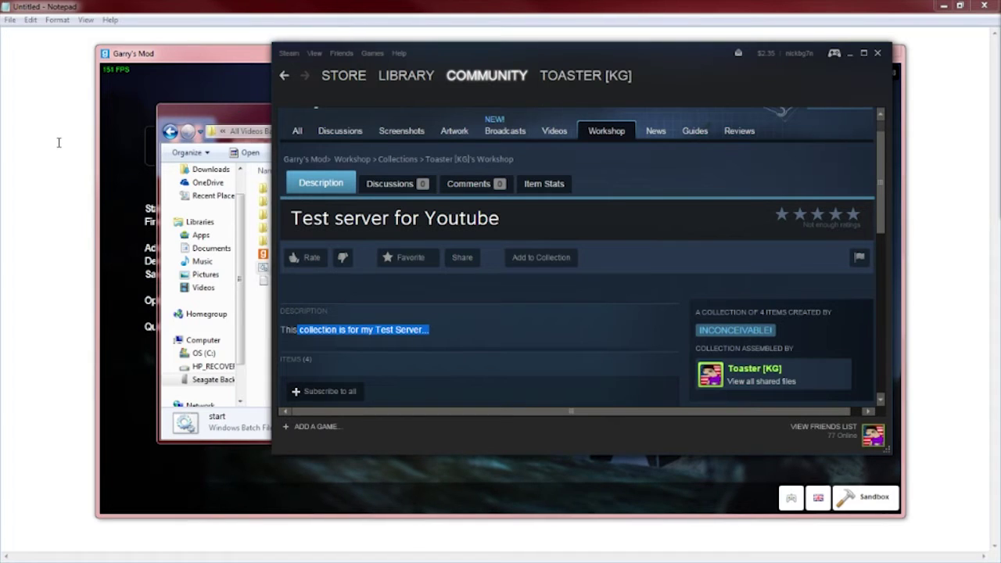
Switch to Garry's Mod, open the developer console and paste the collection URL into its command line.
{"action": "left_click", "coordinate": [223, 61]}
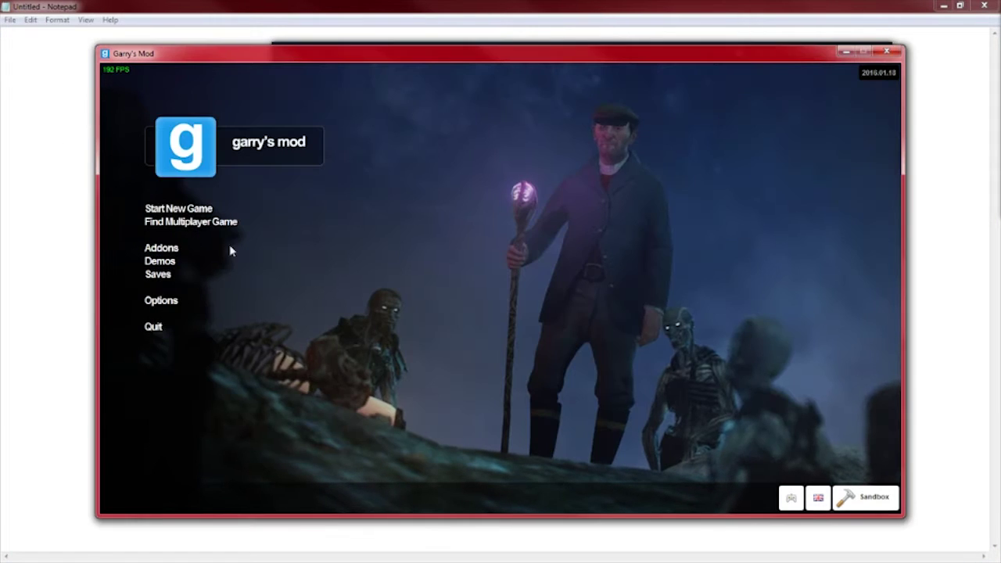
{"action": "key", "text": "grave"}
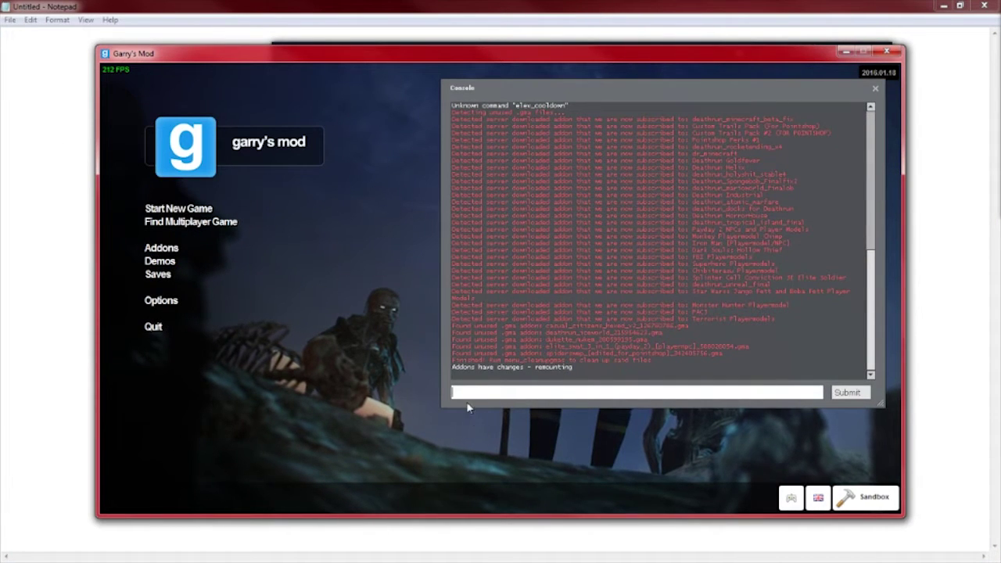
{"action": "key", "text": "ctrl+v"}
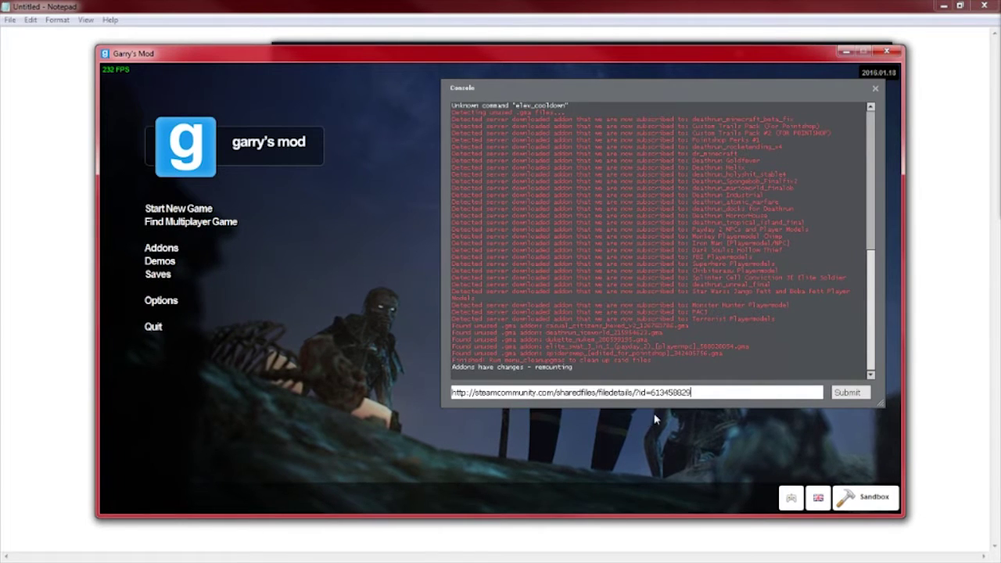
Highlight the collection ID after "id=" in the pasted URL, then cut the whole URL from the console.
{"action": "left_click_drag", "start_coordinate": [701, 395], "coordinate": [664, 393]}
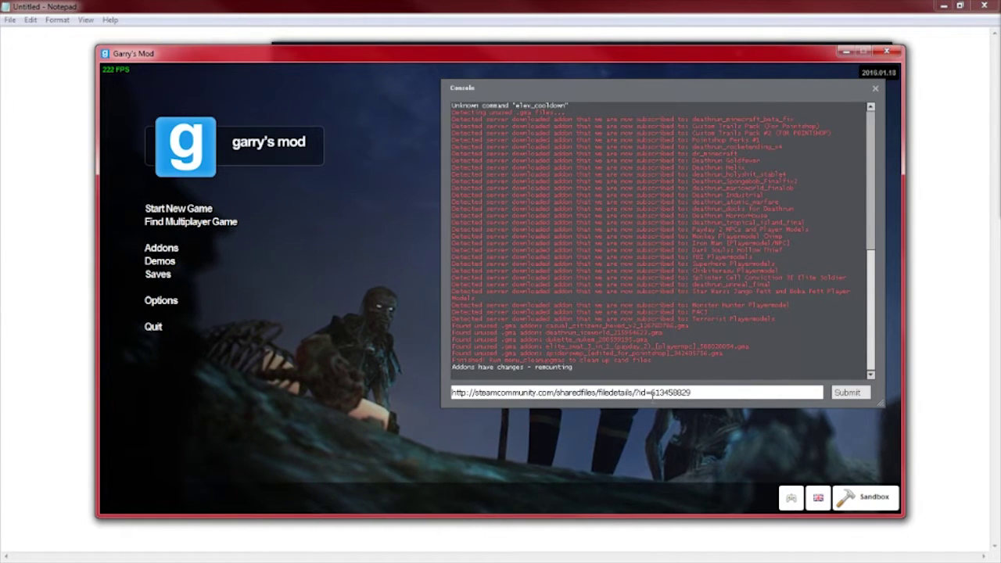
{"action": "mouse_move", "coordinate": [651, 393]}
{"action": "left_mouse_down"}
{"action": "mouse_move", "coordinate": [708, 393]}
{"action": "mouse_move", "coordinate": [651, 393]}
{"action": "left_mouse_up"}
{"action": "left_click", "coordinate": [694, 392]}
{"action": "left_click", "coordinate": [708, 394]}
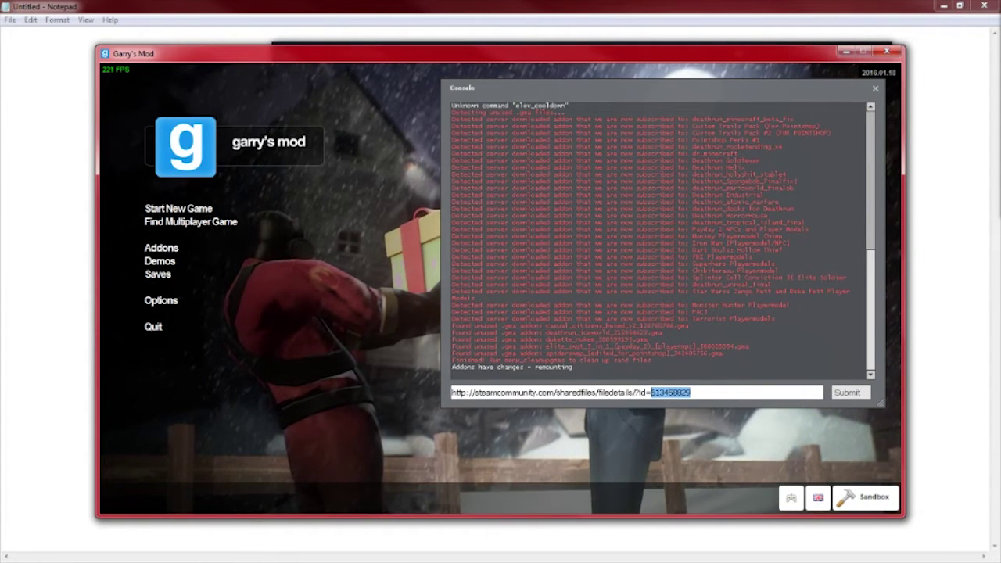
{"action": "key", "text": "alt+Tab"}
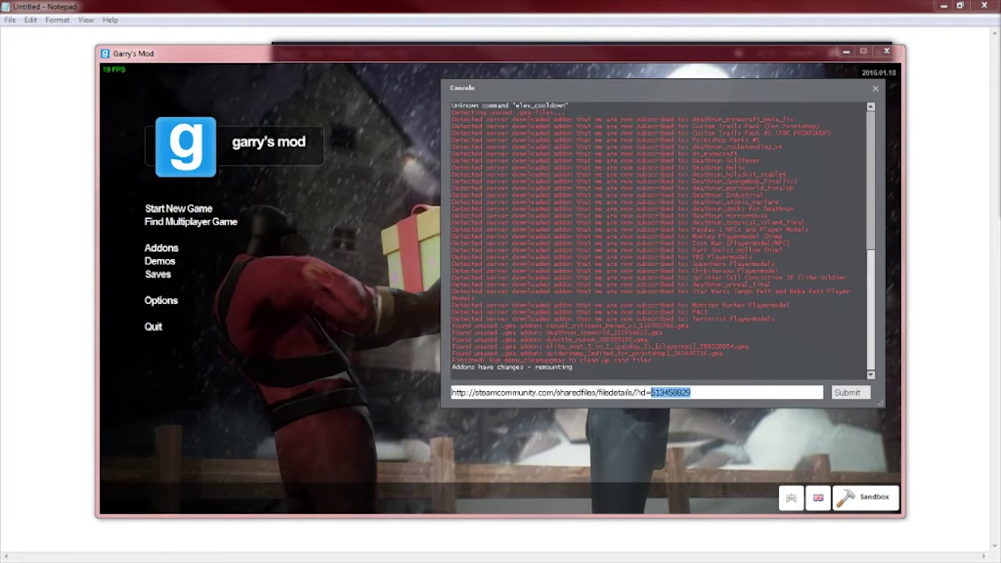
{"action": "left_click", "coordinate": [709, 392]}
{"action": "left_click_drag", "start_coordinate": [708, 393], "coordinate": [651, 392]}
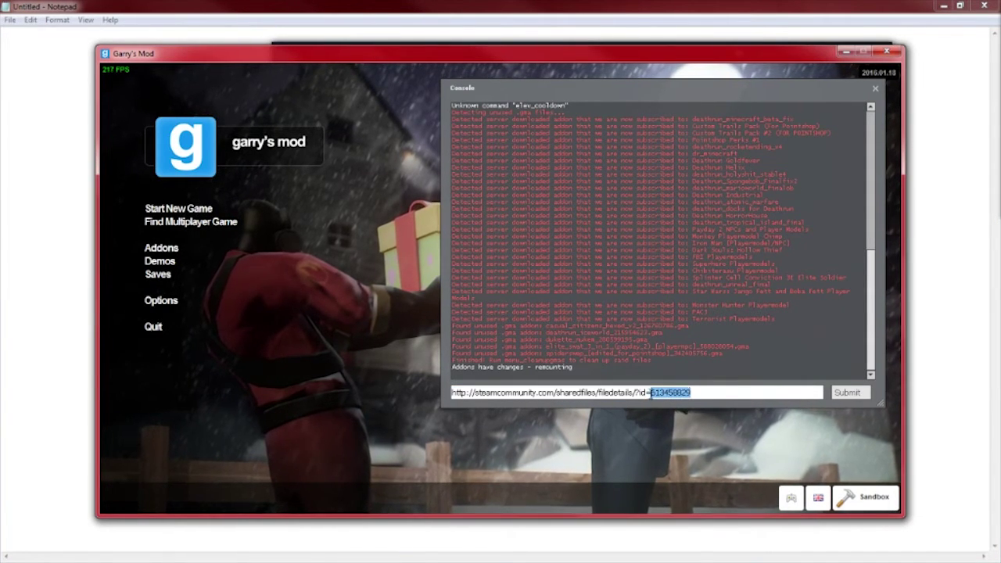
{"action": "left_click", "coordinate": [713, 393]}
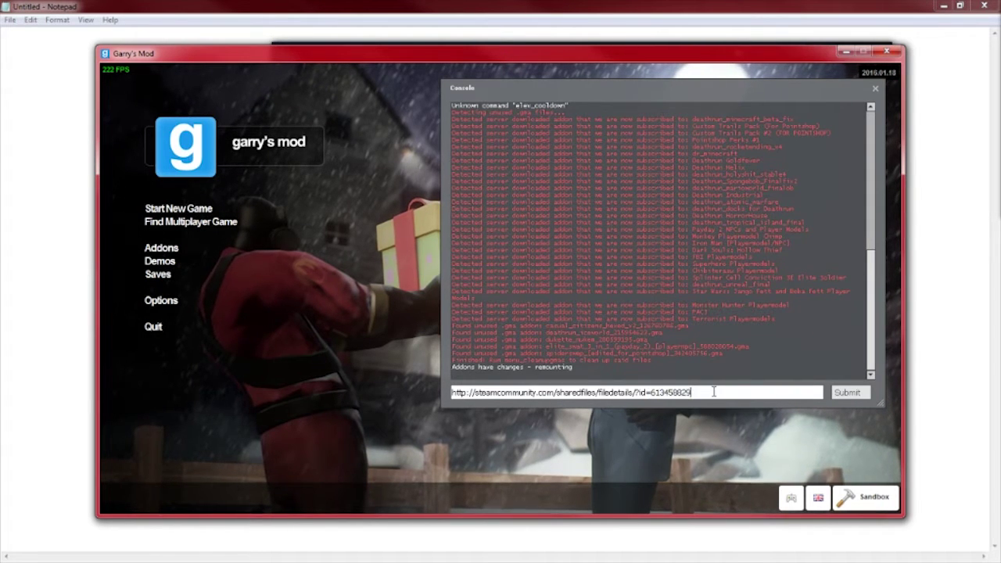
{"action": "left_click_drag", "start_coordinate": [713, 393], "coordinate": [377, 383]}
{"action": "key", "text": "ctrl+x"}
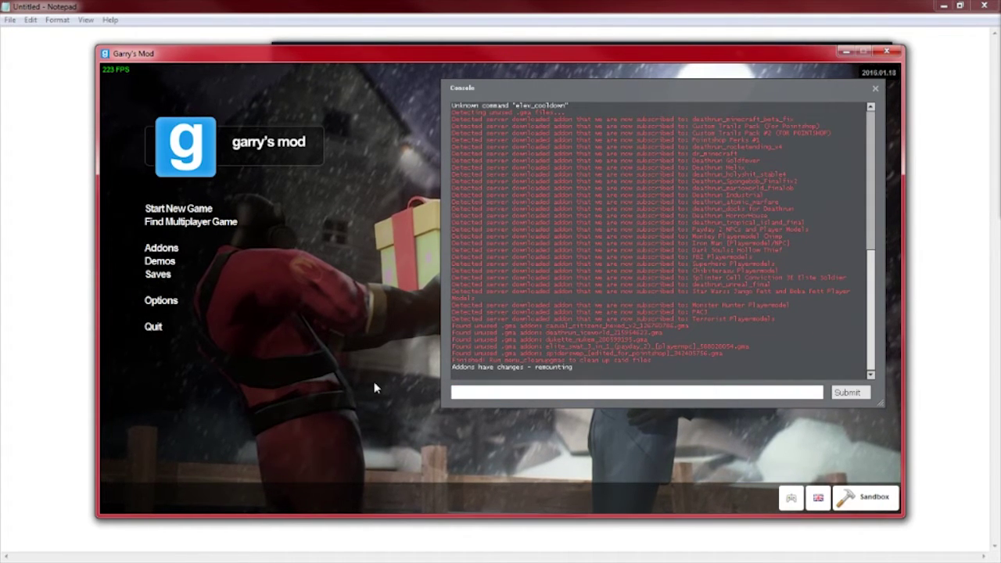
Switch to the "Workshop for Dedicated Servers" wiki page in a maximized Firefox window and hide the bookmarks toolbar.
{"action": "key", "text": "alt+Tab"}
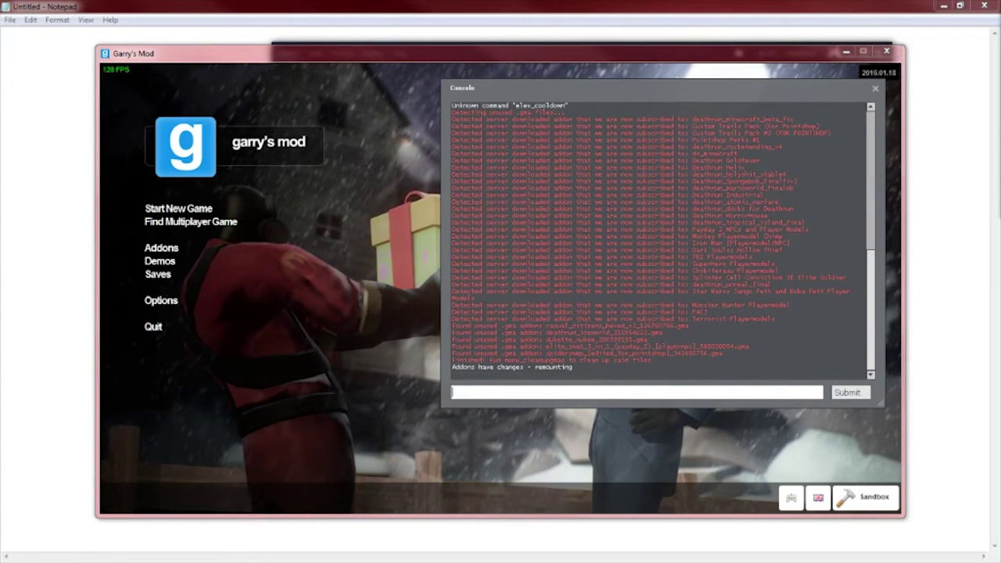
{"action": "left_click_drag", "start_coordinate": [1000, 281], "coordinate": [605, 2]}
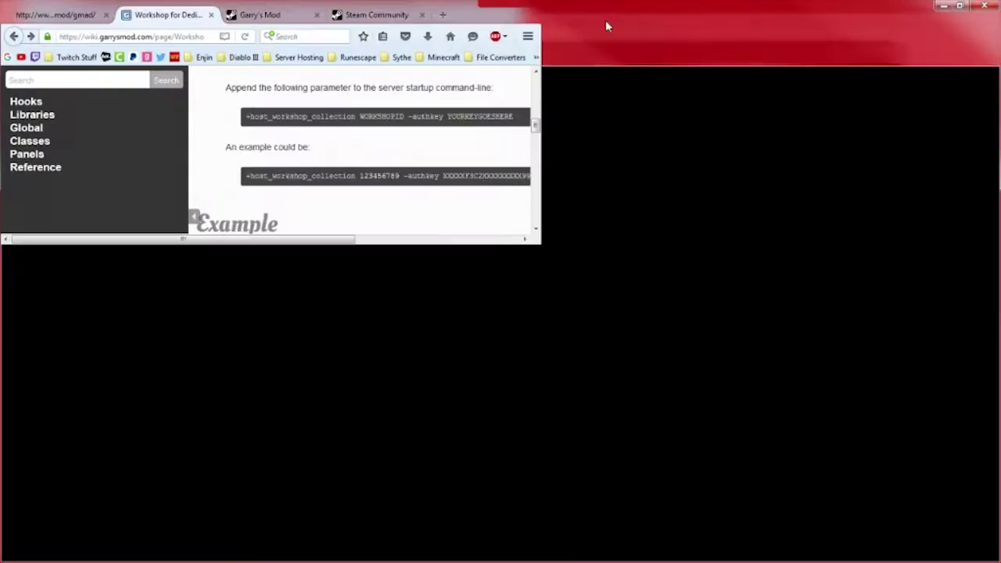
{"action": "right_click", "coordinate": [936, 44]}
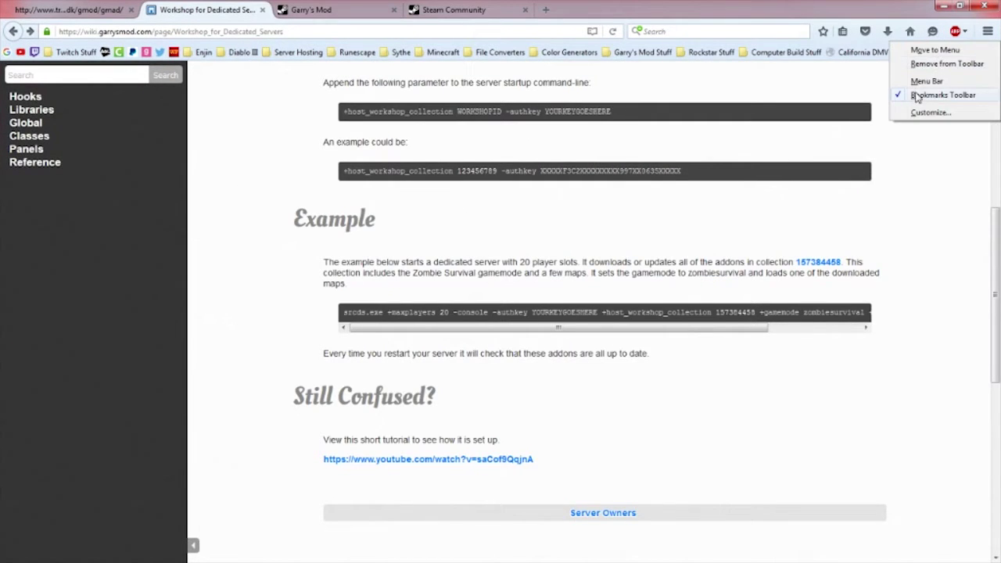
{"action": "left_click", "coordinate": [935, 95]}
Examine the wiki's sections on creating a collection, getting the API/Auth key and applying the command-line parameter.
{"action": "scroll", "coordinate": [559, 399], "scroll_direction": "up", "scroll_amount": 5}
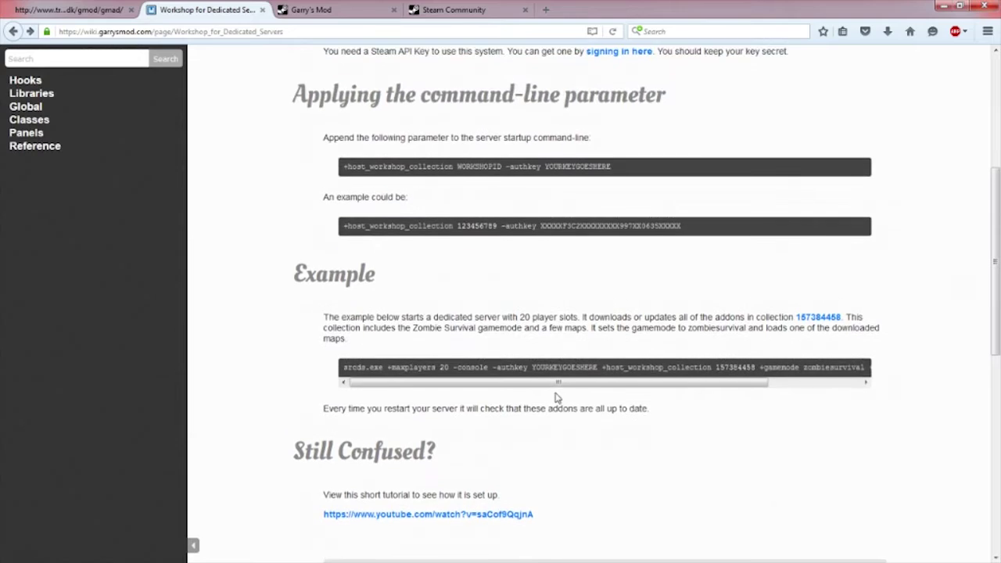
{"action": "scroll", "coordinate": [339, 161], "scroll_direction": "up", "scroll_amount": 3}
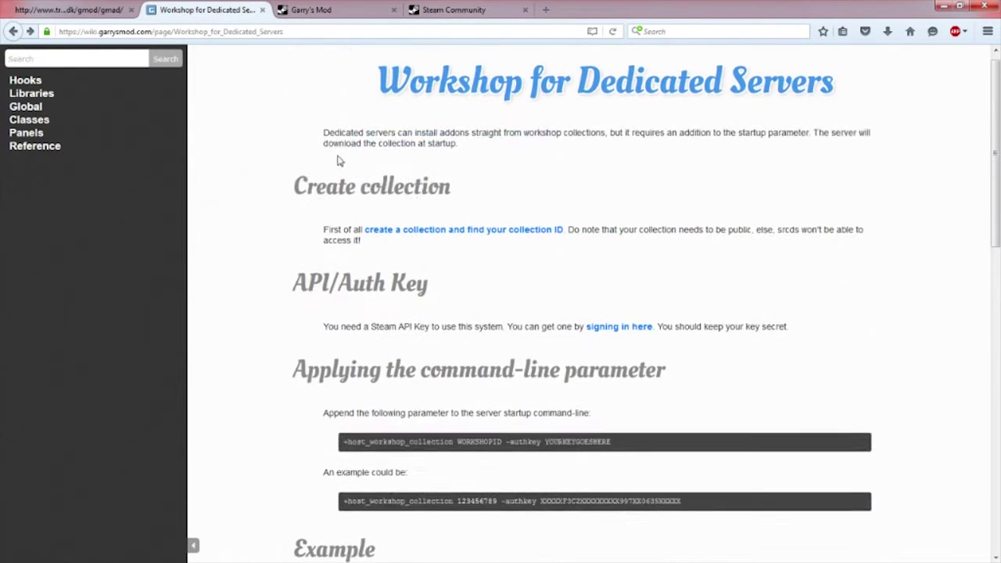
{"action": "scroll", "coordinate": [539, 293], "scroll_direction": "down", "scroll_amount": 3}
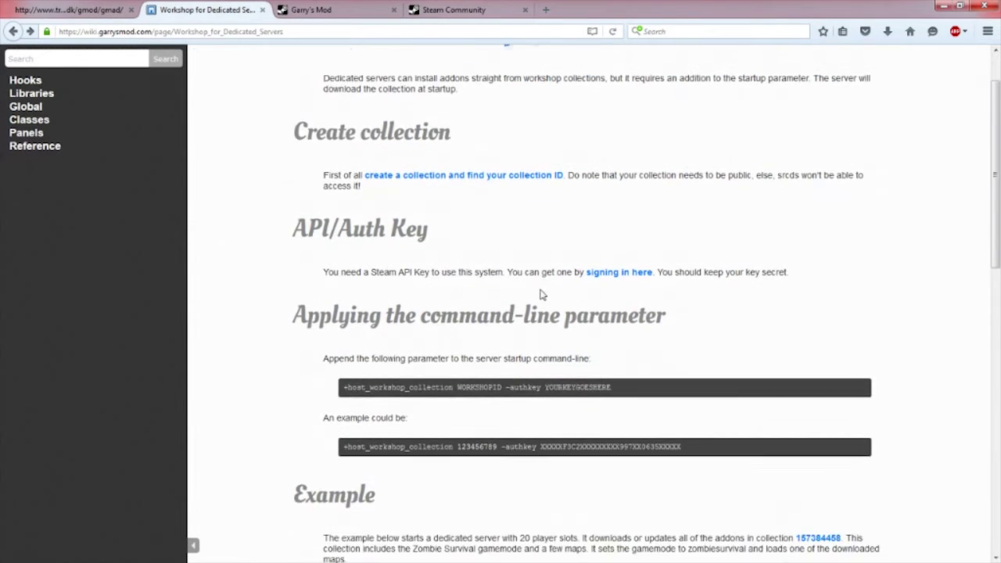
{"action": "scroll", "coordinate": [517, 277], "scroll_direction": "up", "scroll_amount": 2}
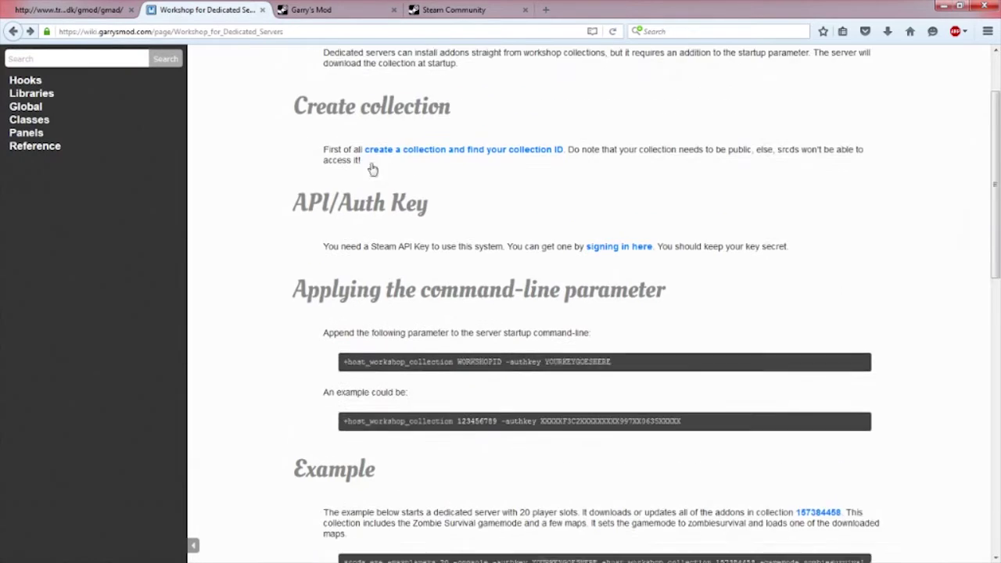
{"action": "left_click_drag", "start_coordinate": [287, 119], "coordinate": [485, 139]}
{"action": "left_click", "coordinate": [473, 148]}
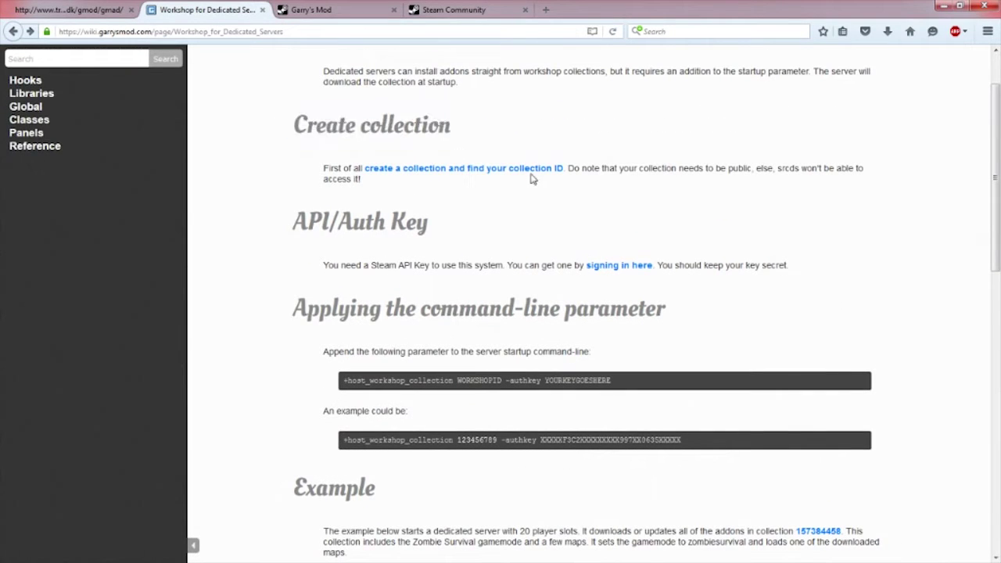
Highlight the wiki's API/Auth Key heading and look over the Steam sign-in page for API keys and the Garry's Mod collections page.
{"action": "left_click_drag", "start_coordinate": [286, 222], "coordinate": [442, 221]}
{"action": "left_click", "coordinate": [485, 17]}
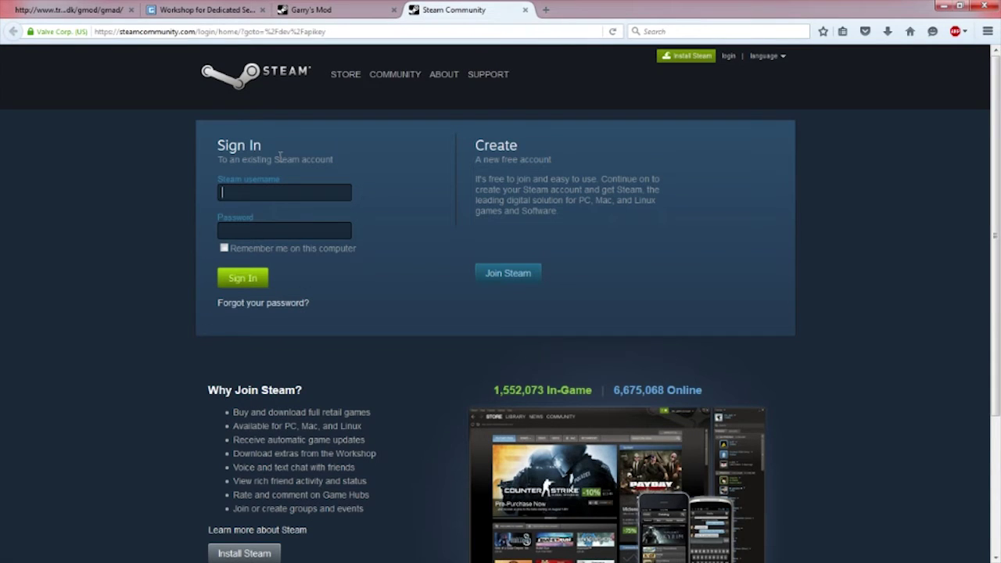
{"action": "mouse_move", "coordinate": [305, 257]}
{"action": "left_click", "coordinate": [327, 11]}
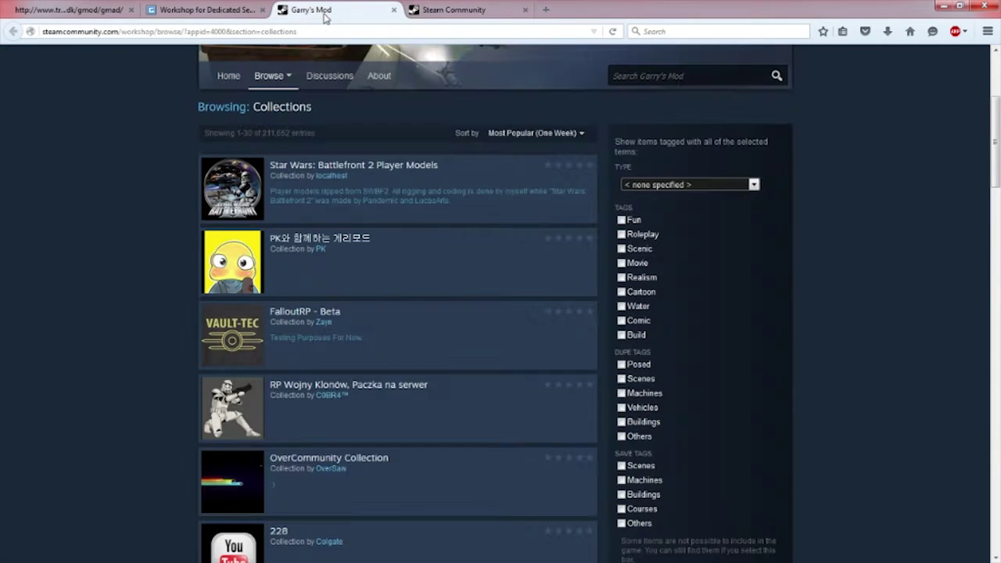
{"action": "left_click", "coordinate": [431, 11]}
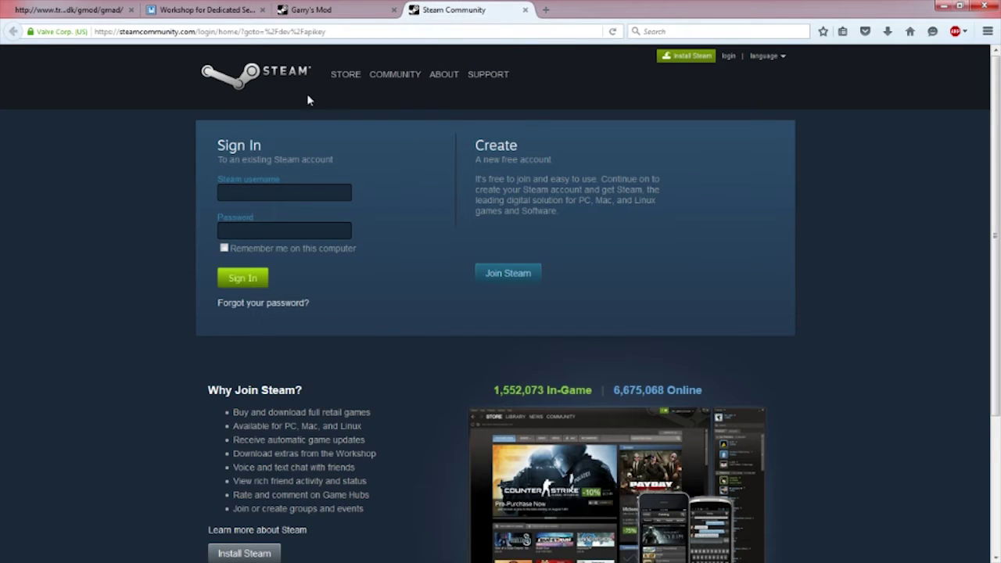
{"action": "left_click", "coordinate": [320, 11]}
{"action": "scroll", "coordinate": [469, 227], "scroll_direction": "up", "scroll_amount": 2}
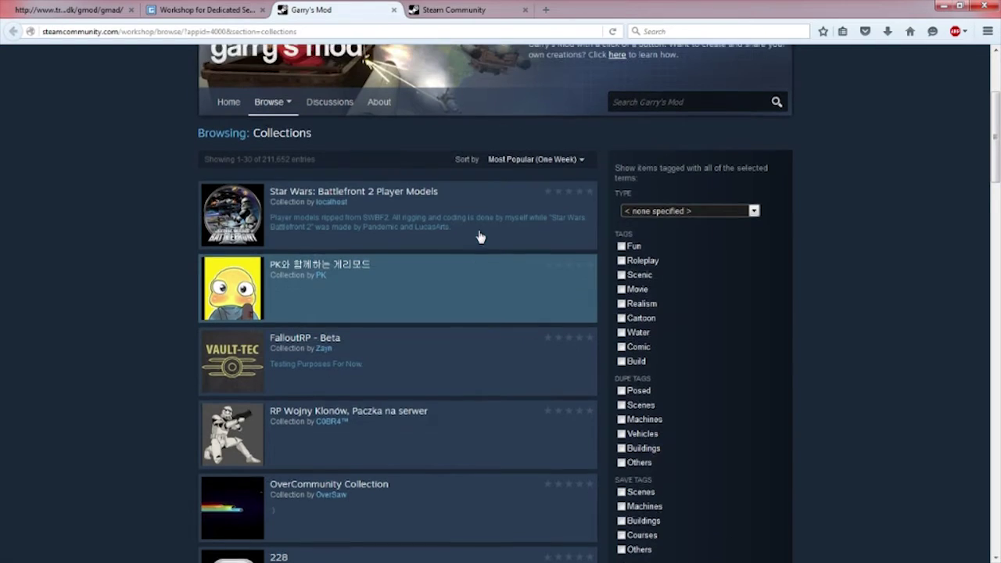
{"action": "left_click", "coordinate": [217, 11]}
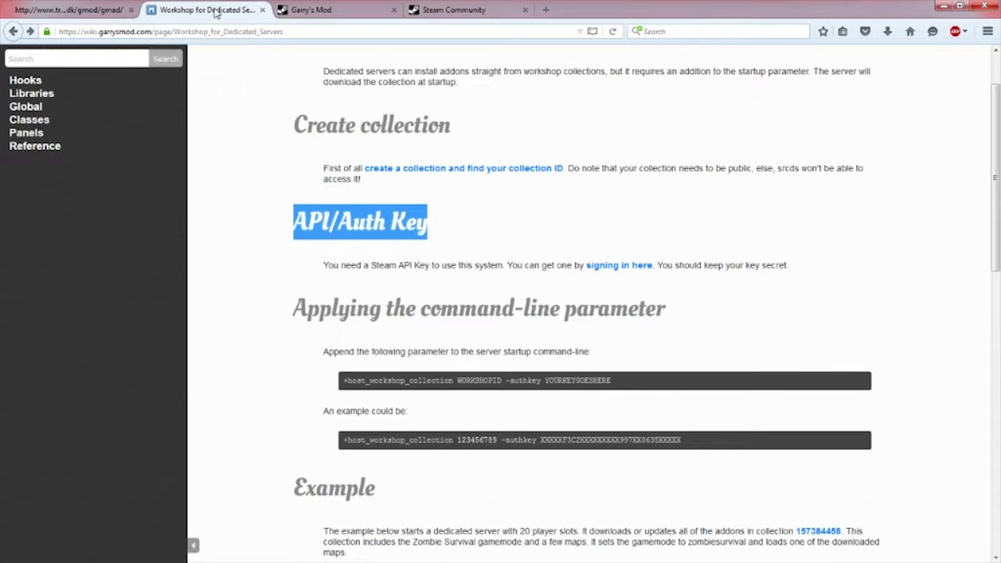
Move Firefox off to the second monitor and open the GMOD folder's start batch file for editing in a widened Notepad window.
{"action": "left_click_drag", "start_coordinate": [601, 12], "coordinate": [1000, 16]}
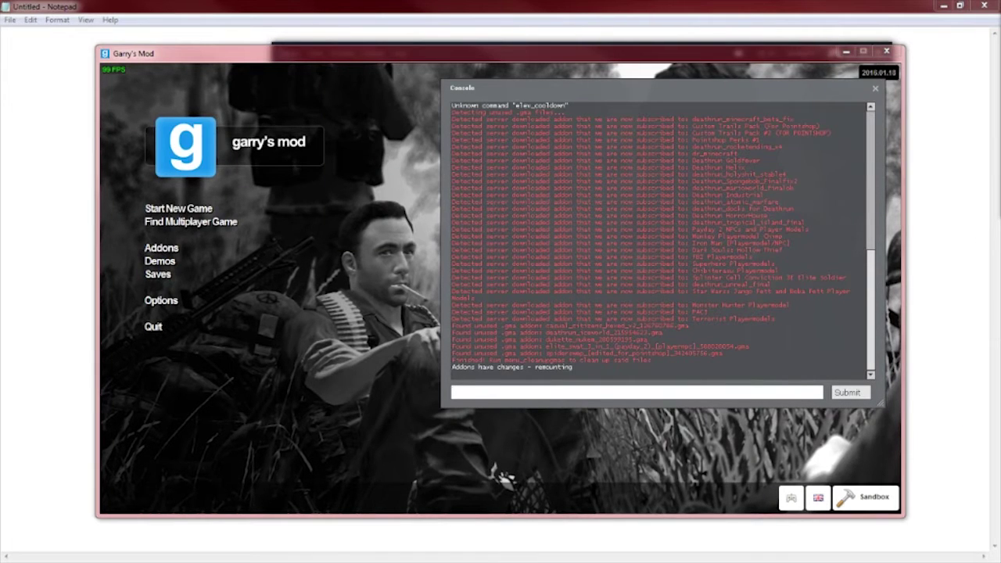
{"action": "key", "text": "alt+Tab"}
{"action": "left_click_drag", "start_coordinate": [481, 123], "coordinate": [571, 114]}
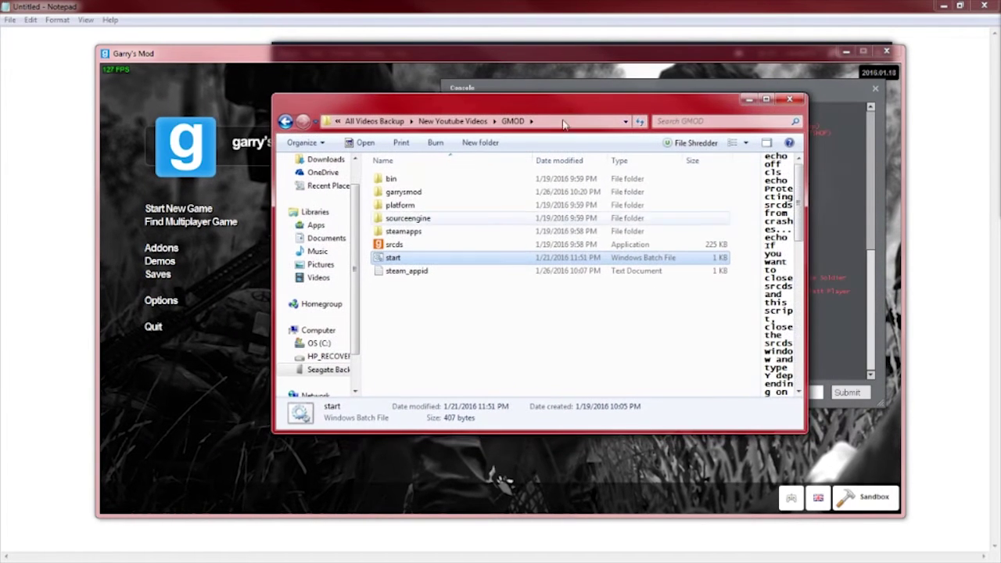
{"action": "left_click", "coordinate": [395, 245]}
{"action": "left_click", "coordinate": [399, 259]}
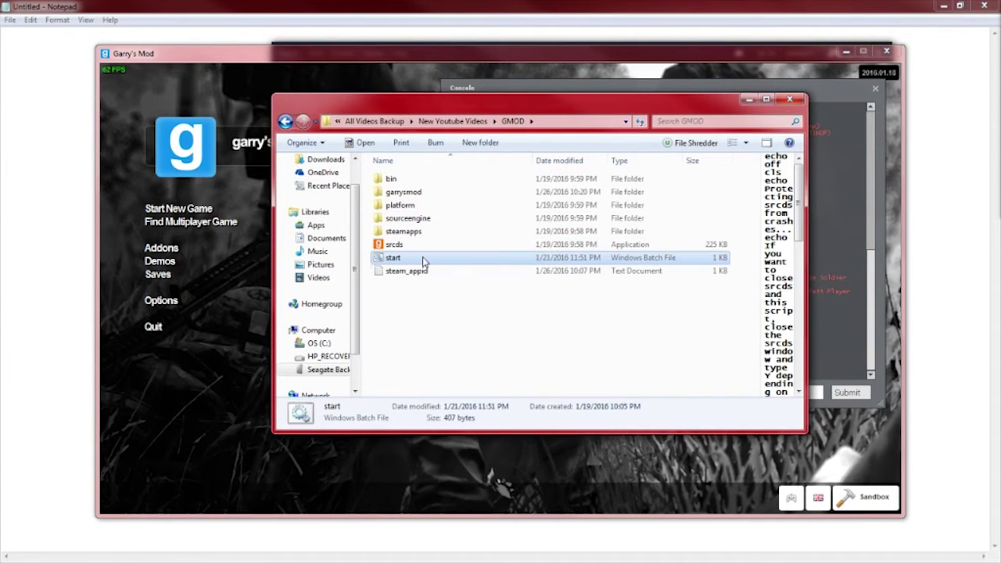
{"action": "right_click", "coordinate": [404, 260]}
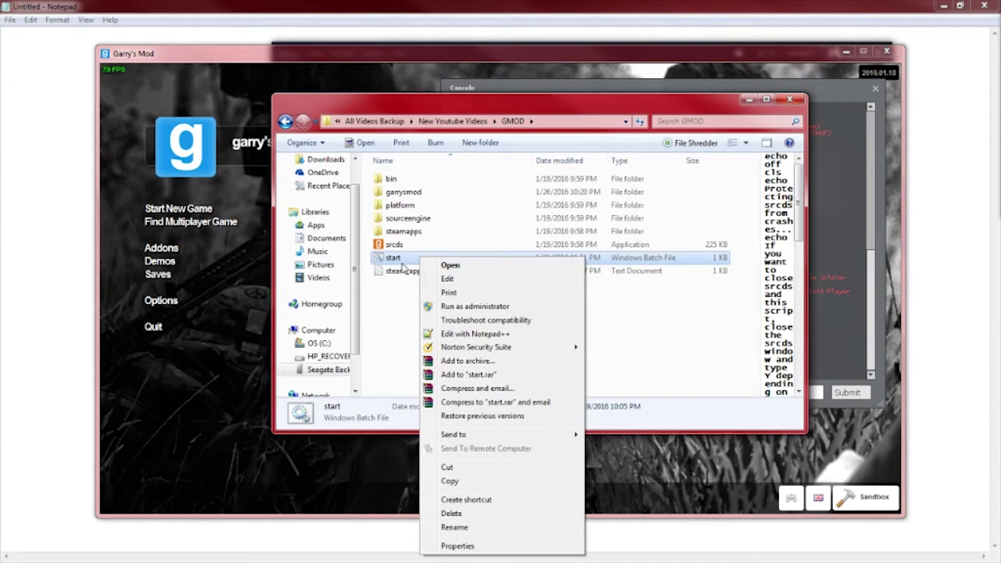
{"action": "left_click", "coordinate": [446, 279]}
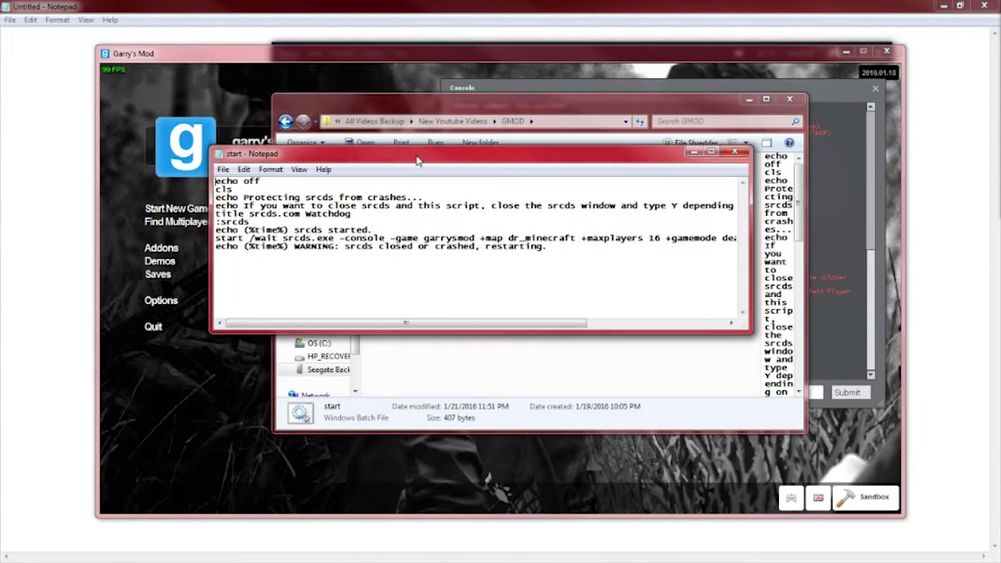
{"action": "left_click_drag", "start_coordinate": [751, 333], "coordinate": [839, 324]}
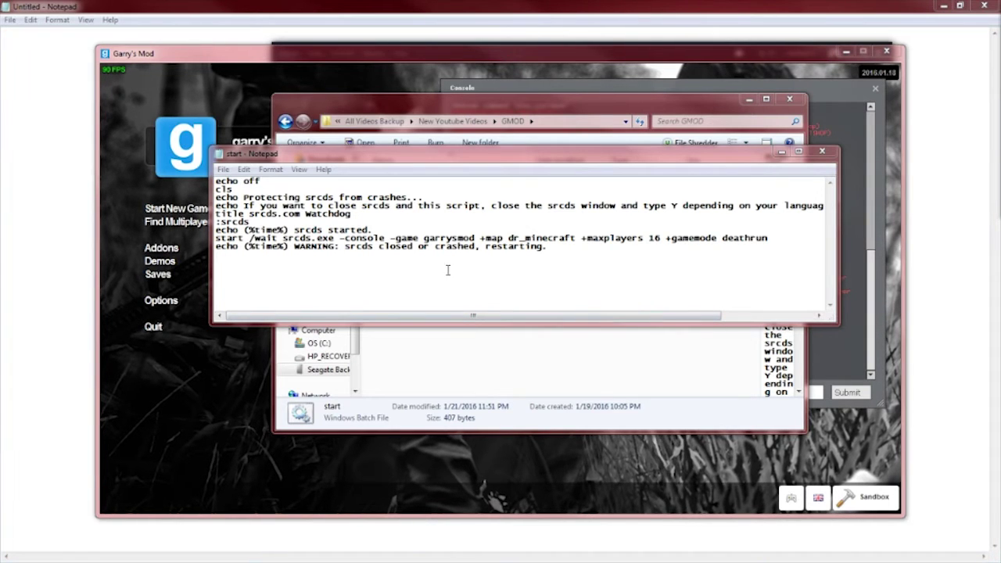
Insert the "-authkey" parameter between "-console" and "-game" in the srcds start line.
{"action": "left_click", "coordinate": [392, 238]}
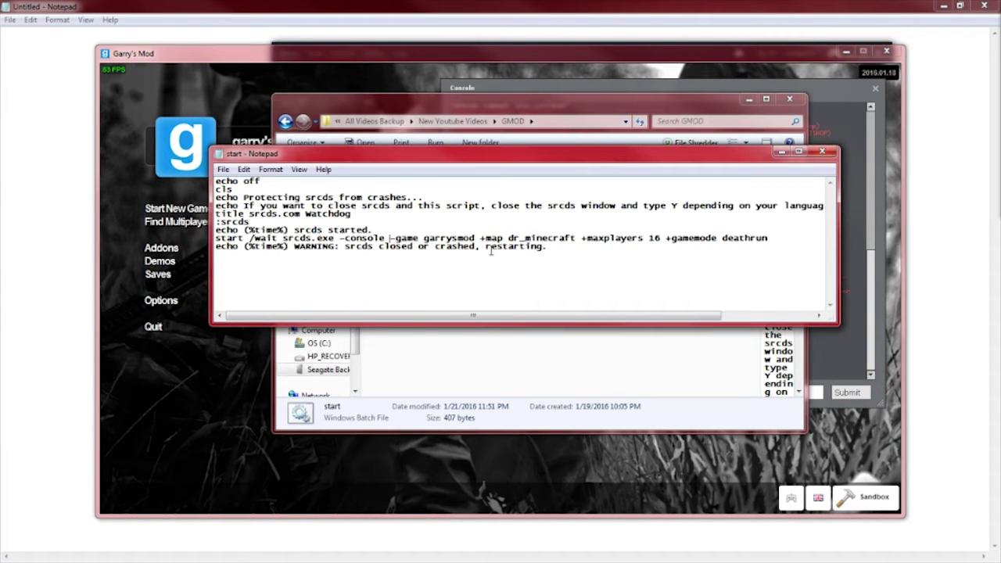
{"action": "type", "text": "-"}
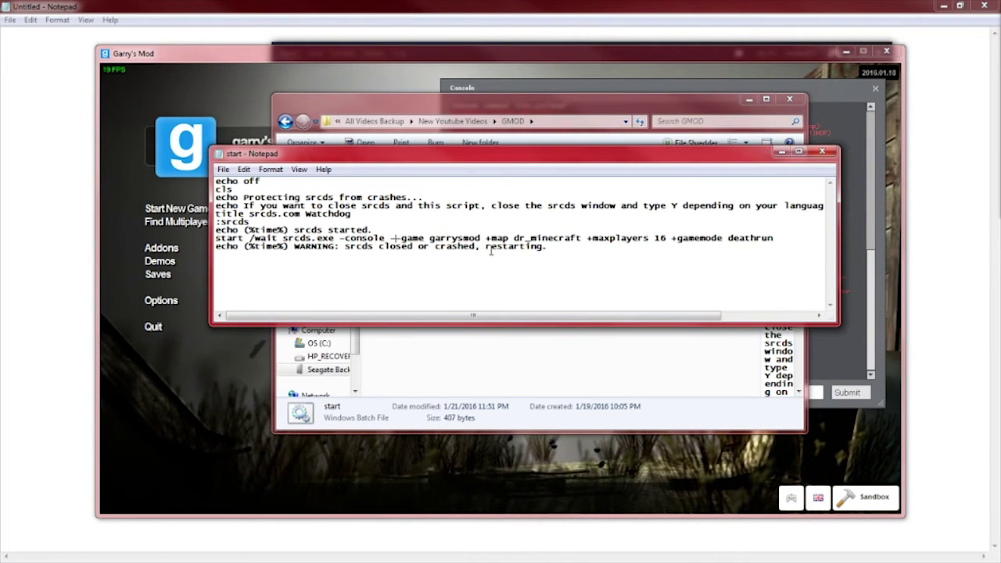
{"action": "type", "text": "authkey"}
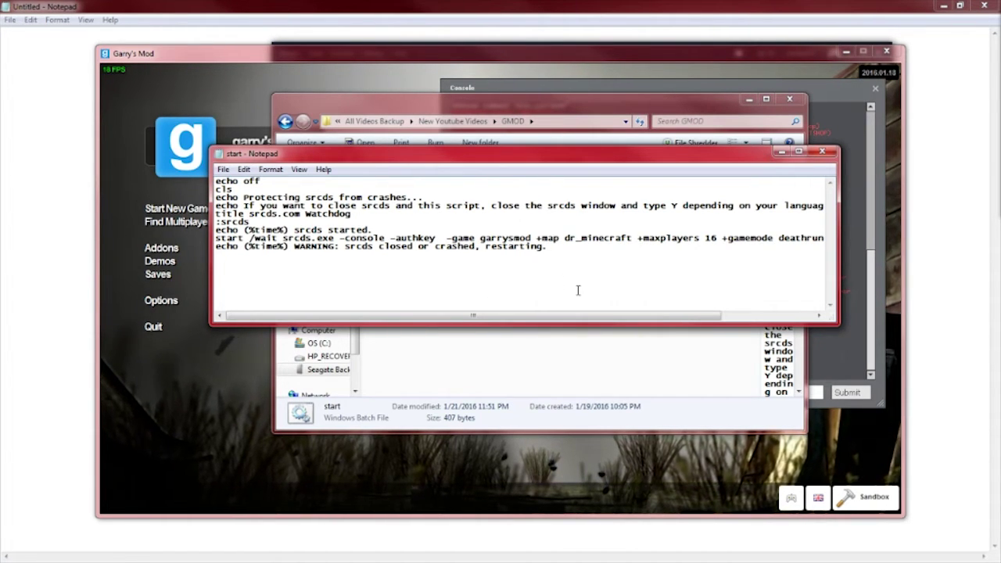
Add "+host_workshop_collection 613458829" after "-authkey" in the srcds start line.
{"action": "type", "text": "+host_"}
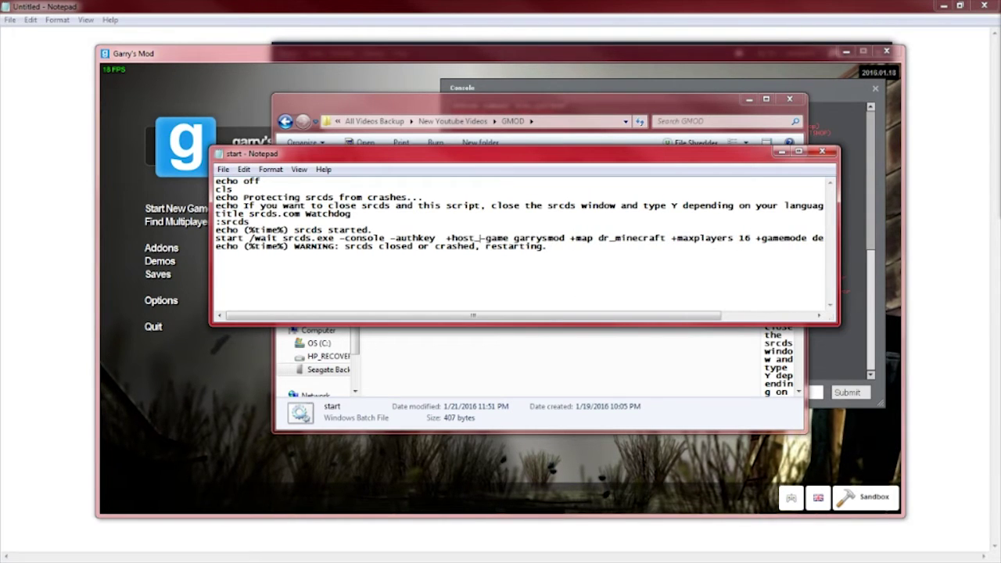
{"action": "type", "text": "workshop"}
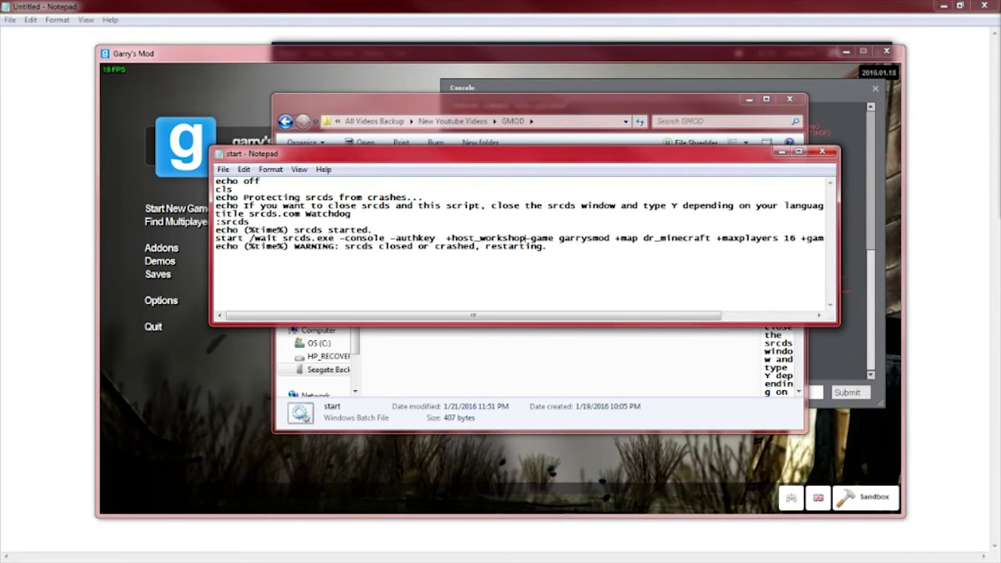
{"action": "type", "text": "_collection"}
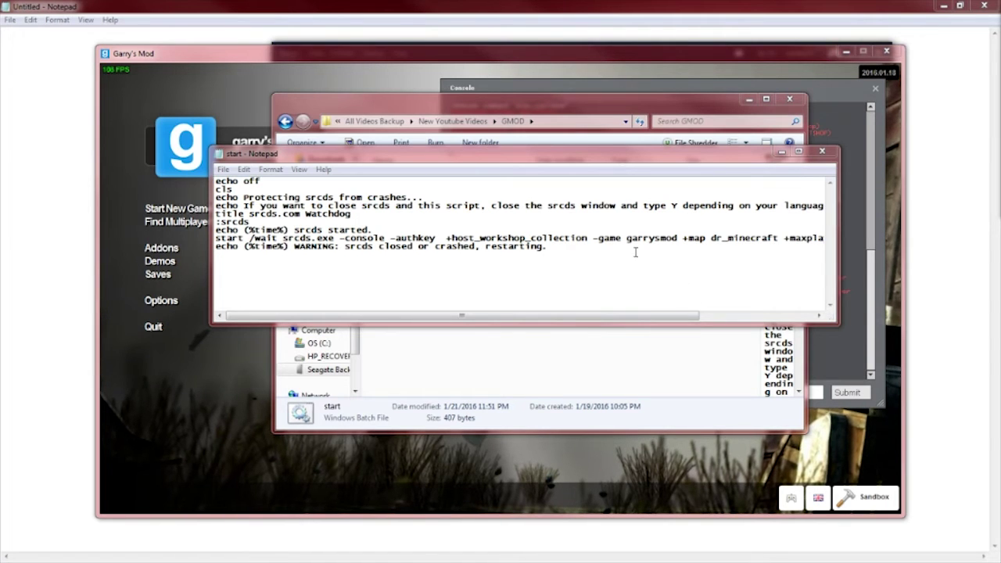
{"action": "left_click", "coordinate": [594, 238]}
{"action": "type", "text": "613458829"}
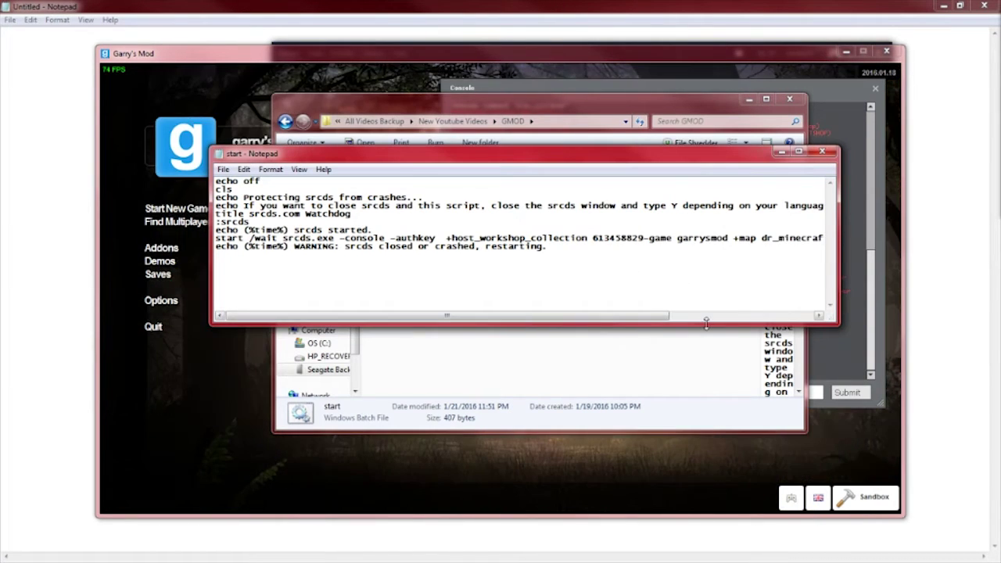
Run the start batch file from the GMOD folder, keeping the Notepad and srcds Watchdog windows on the second monitor.
{"action": "left_click_drag", "start_coordinate": [617, 158], "coordinate": [1000, 212]}
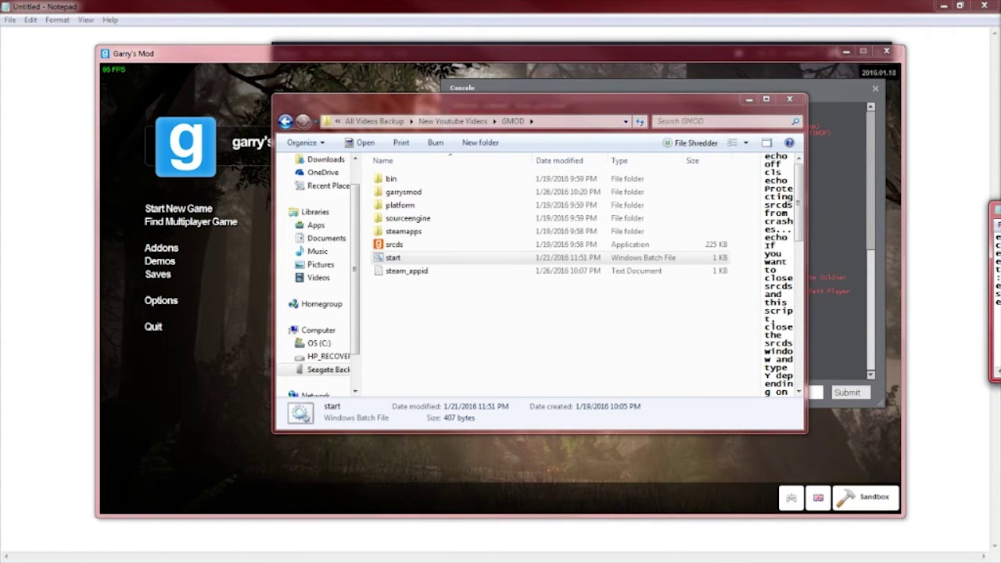
{"action": "left_click", "coordinate": [588, 106]}
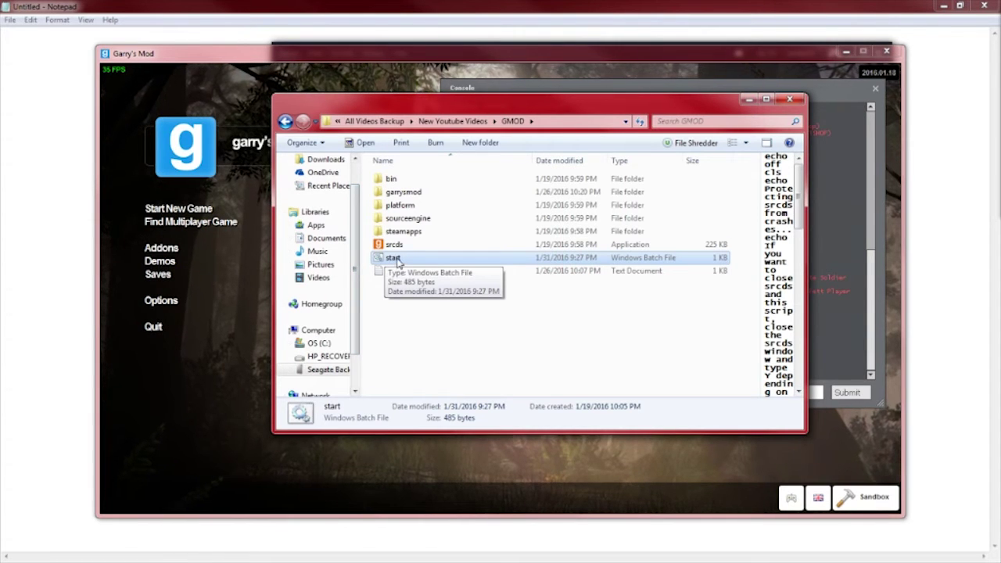
{"action": "left_click", "coordinate": [395, 261], "text": "ctrl"}
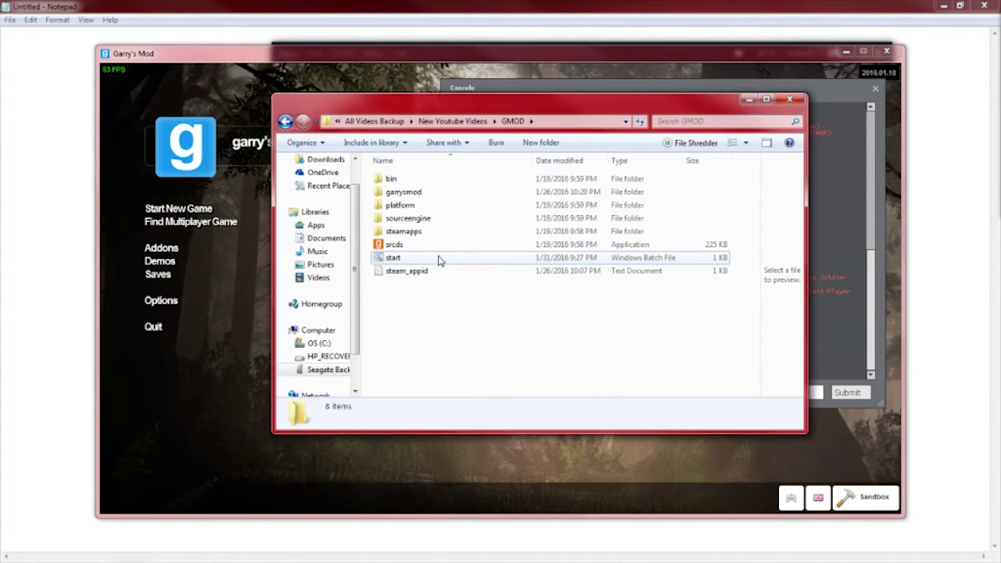
{"action": "double_click", "coordinate": [425, 257]}
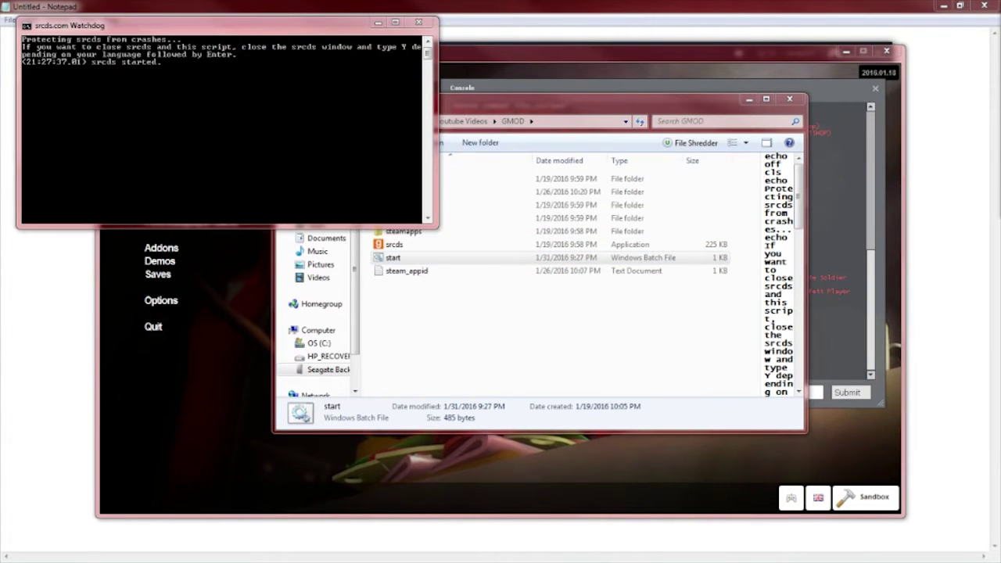
{"action": "left_click_drag", "start_coordinate": [299, 28], "coordinate": [1000, 45]}
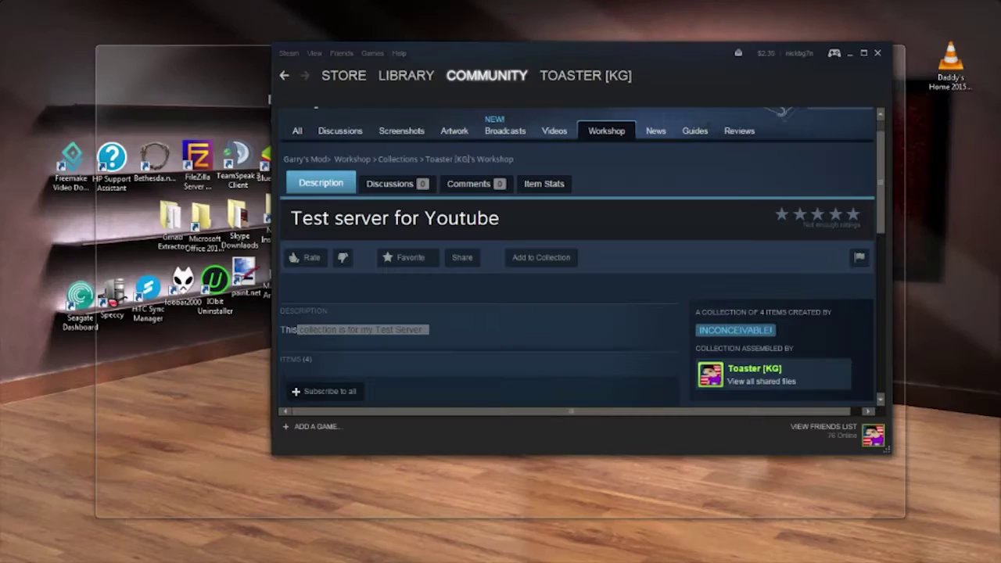
Return to Garry's Mod, show the multiplayer servers on the Local Network, close the console and refresh the listings.
{"action": "scroll", "coordinate": [399, 336], "scroll_direction": "down", "scroll_amount": 5}
{"action": "scroll", "coordinate": [399, 336], "scroll_direction": "down", "scroll_amount": 1}
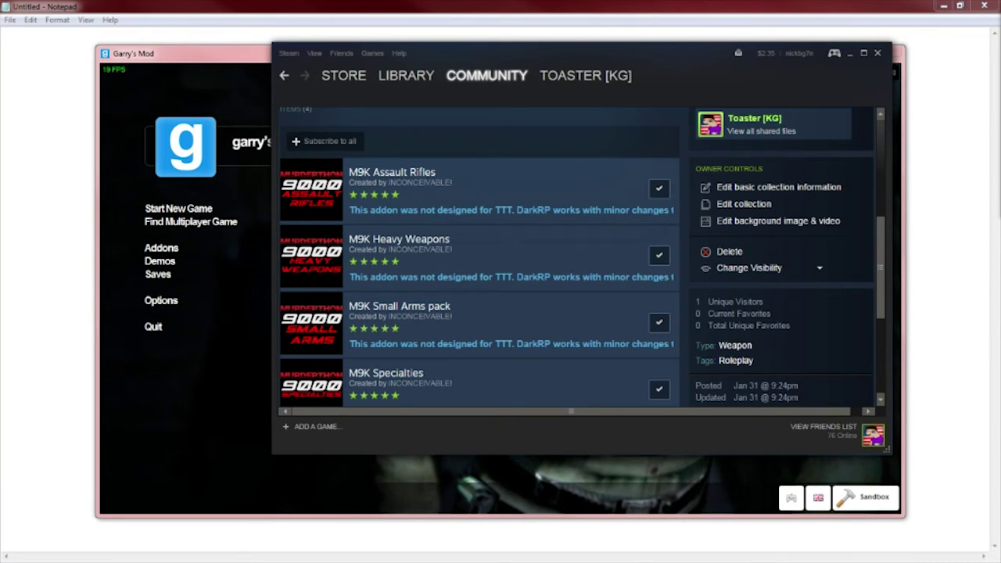
{"action": "key", "text": "shift+Tab"}
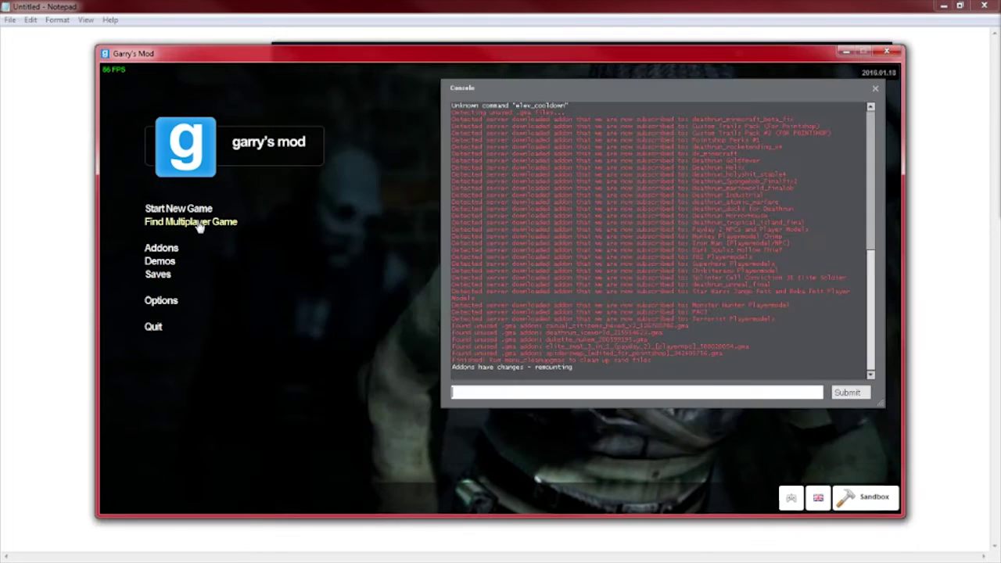
{"action": "left_click", "coordinate": [197, 224]}
{"action": "left_click", "coordinate": [159, 205]}
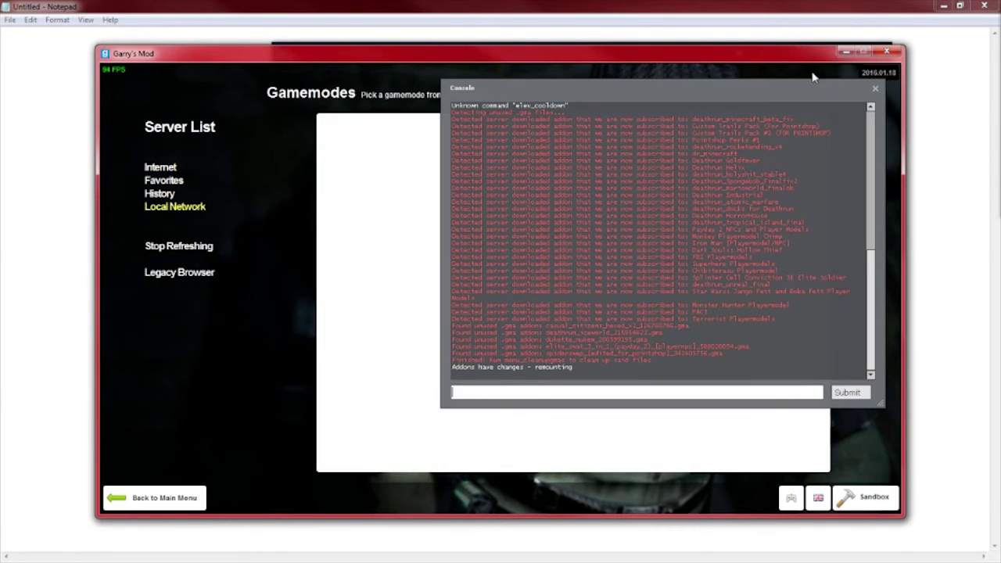
{"action": "left_click", "coordinate": [874, 89]}
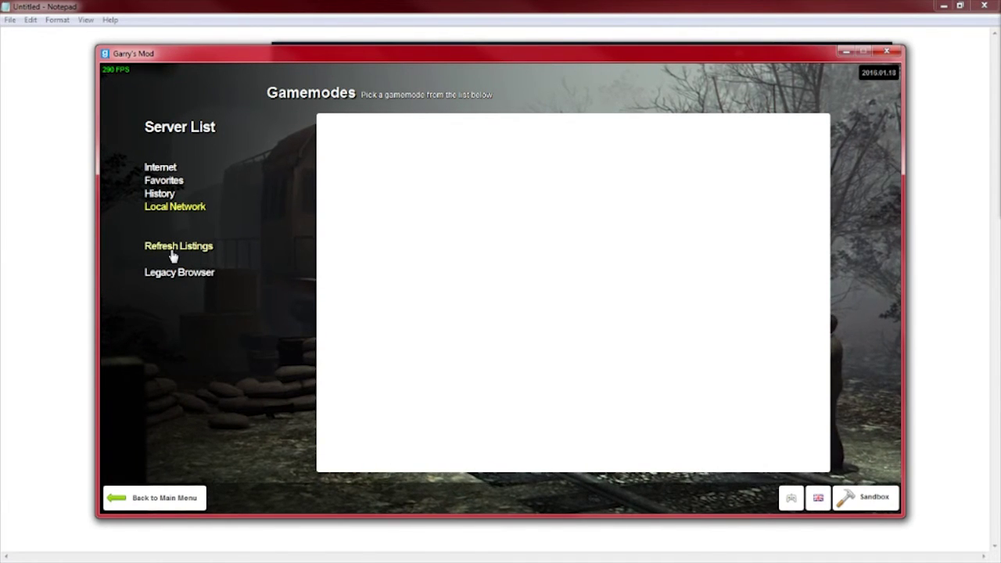
{"action": "left_click", "coordinate": [173, 256]}
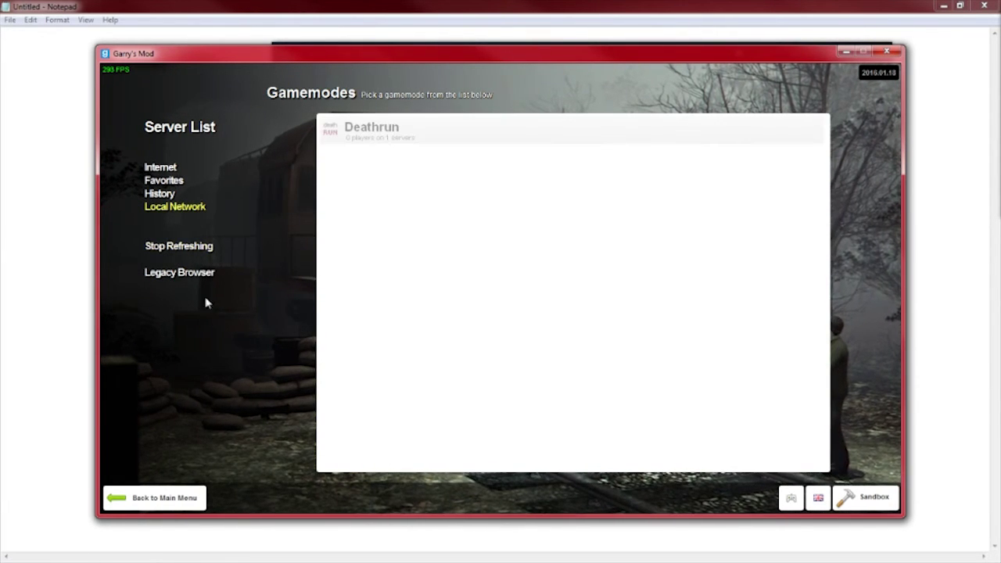
Select the Deathrun server running dr_minecraft, enter the server password and join it.
{"action": "left_click", "coordinate": [368, 134]}
{"action": "left_click", "coordinate": [345, 159]}
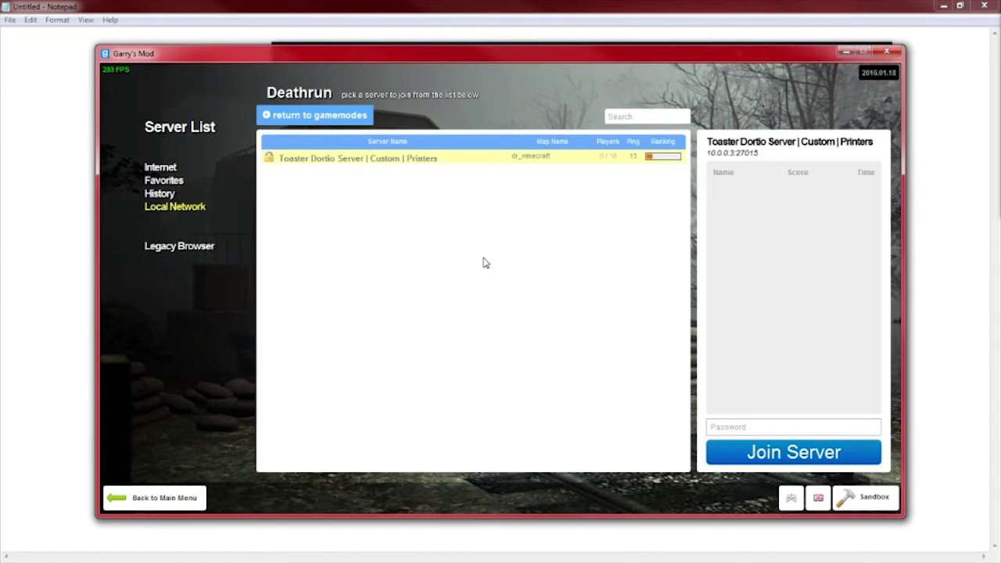
{"action": "left_click", "coordinate": [728, 429]}
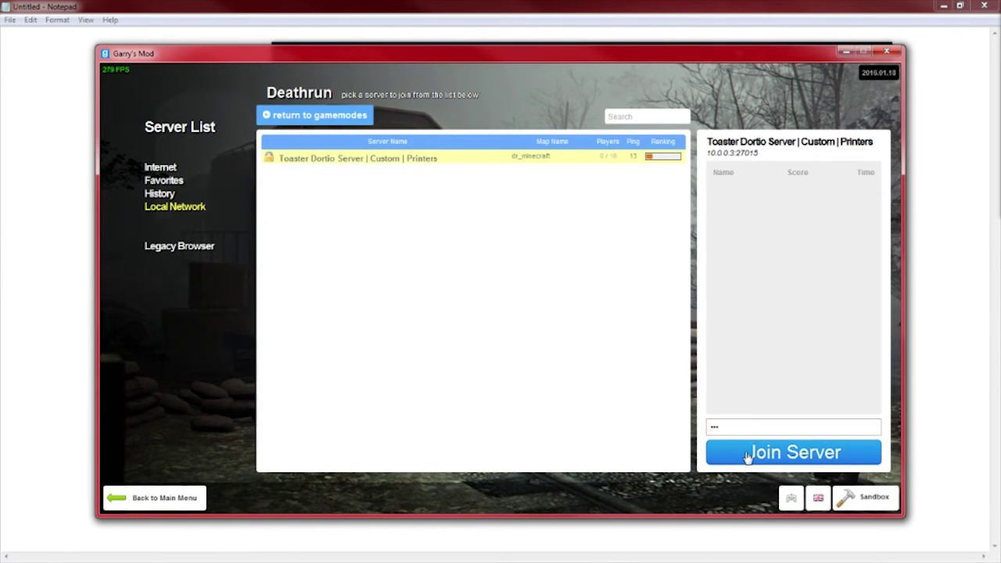
{"action": "left_click", "coordinate": [747, 457]}
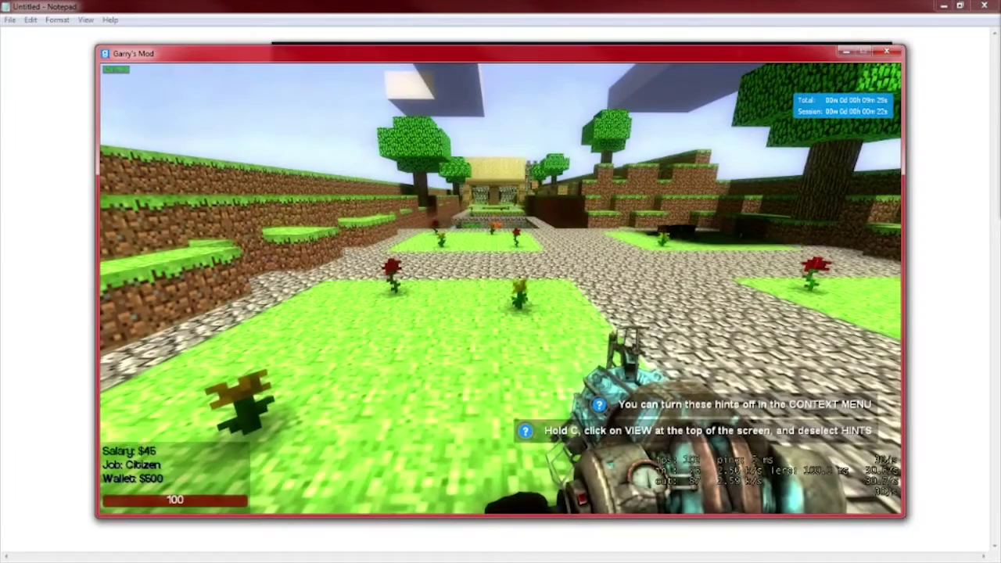
Walk around the dr_minecraft map, try the physics gun on the flowers and look at the spawn menu.
{"action": "key", "text": "w"}
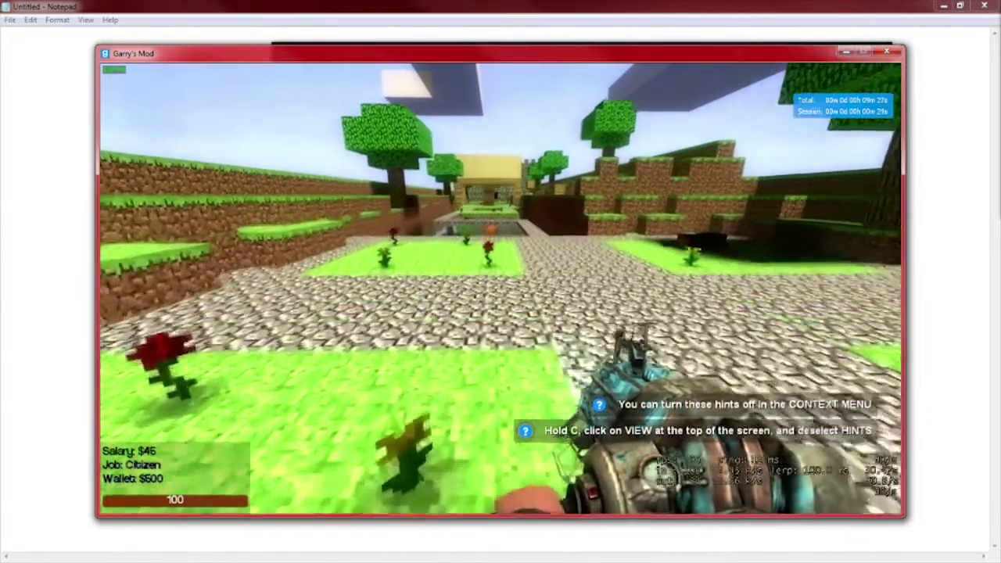
{"action": "key", "text": "a"}
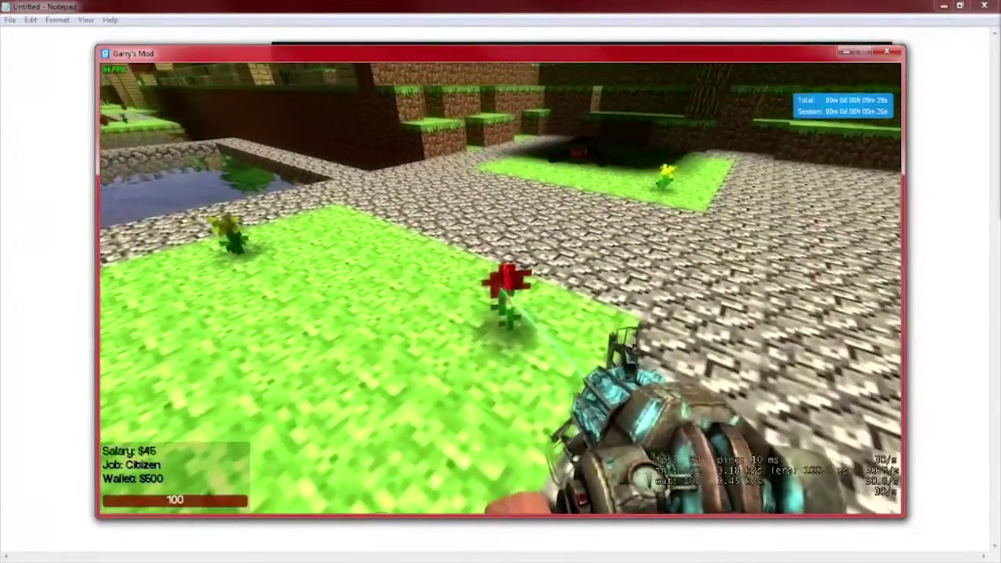
{"action": "mouse_move", "coordinate": [501, 289]}
{"action": "left_mouse_down"}
{"action": "mouse_move", "coordinate": [503, 276]}
{"action": "mouse_move", "coordinate": [510, 291]}
{"action": "mouse_move", "coordinate": [500, 282]}
{"action": "left_mouse_up"}
{"action": "key", "text": "w"}
{"action": "left_click", "coordinate": [496, 291]}
{"action": "key", "text": "q"}
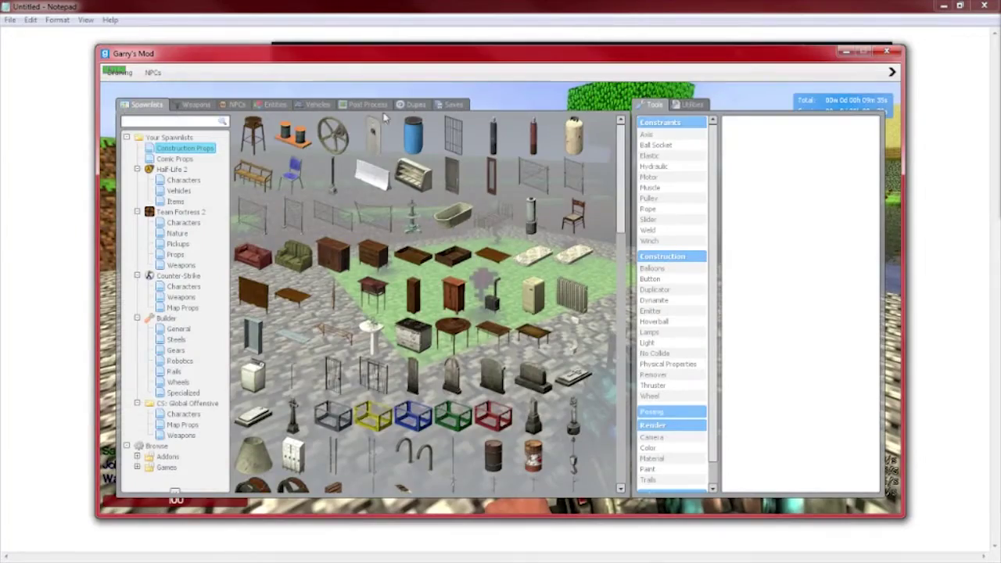
{"action": "key", "text": "w"}
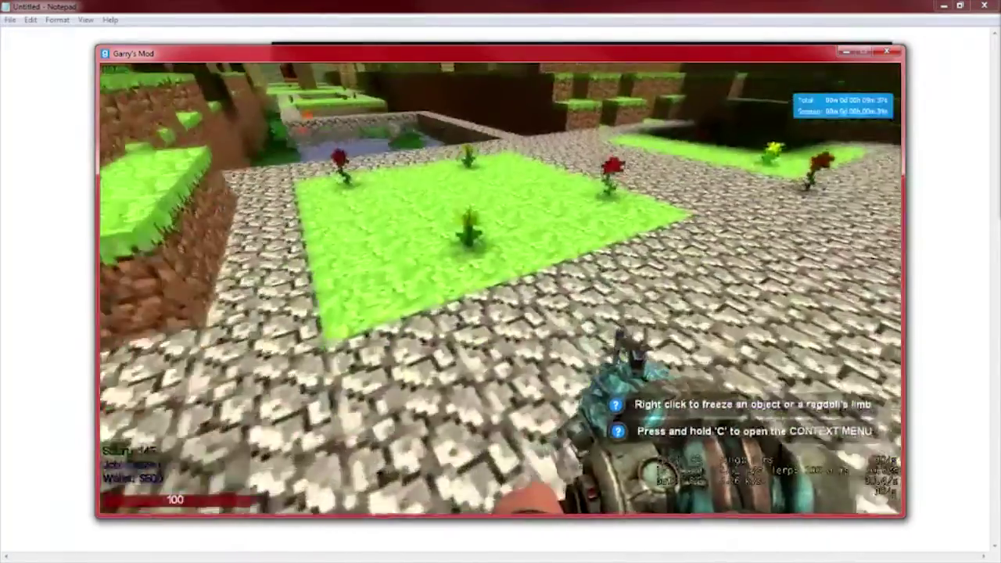
Open the spawn menu's weapons list, show the M9K Assault Rifles category and equip the ACR.
{"action": "key", "text": "q"}
{"action": "key", "text": "q"}
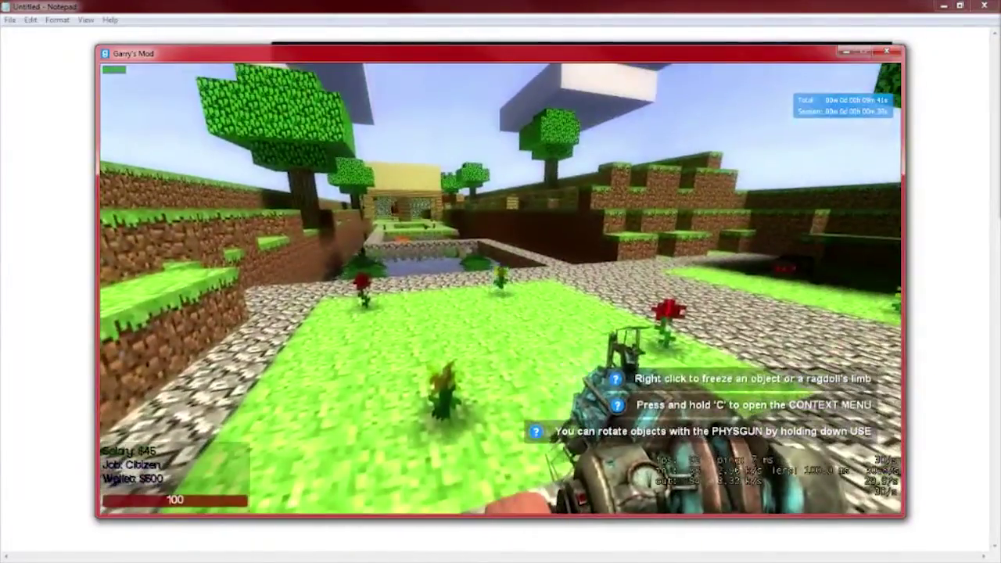
{"action": "key", "text": "q"}
{"action": "left_click", "coordinate": [196, 104]}
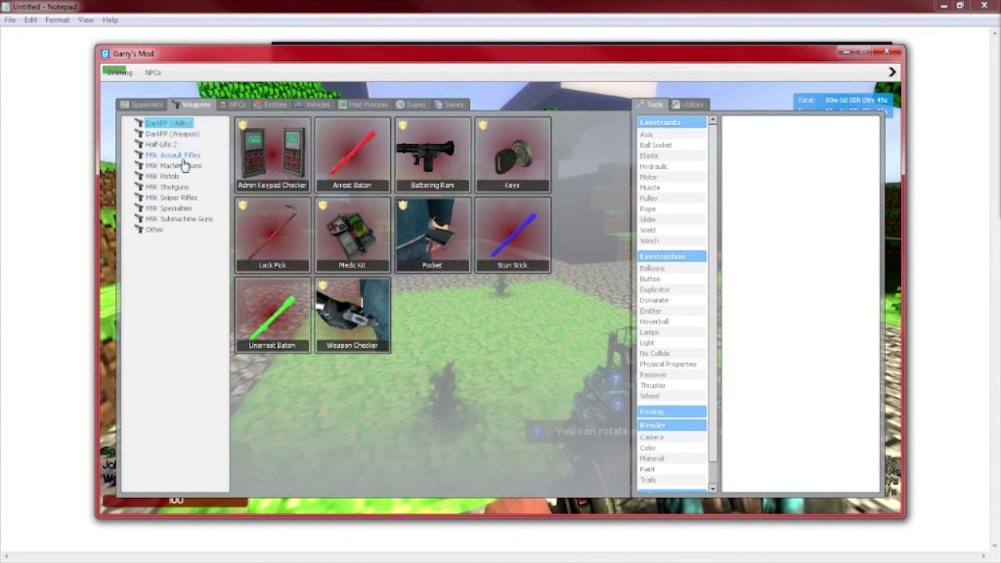
{"action": "left_click", "coordinate": [176, 156]}
{"action": "left_click", "coordinate": [357, 162]}
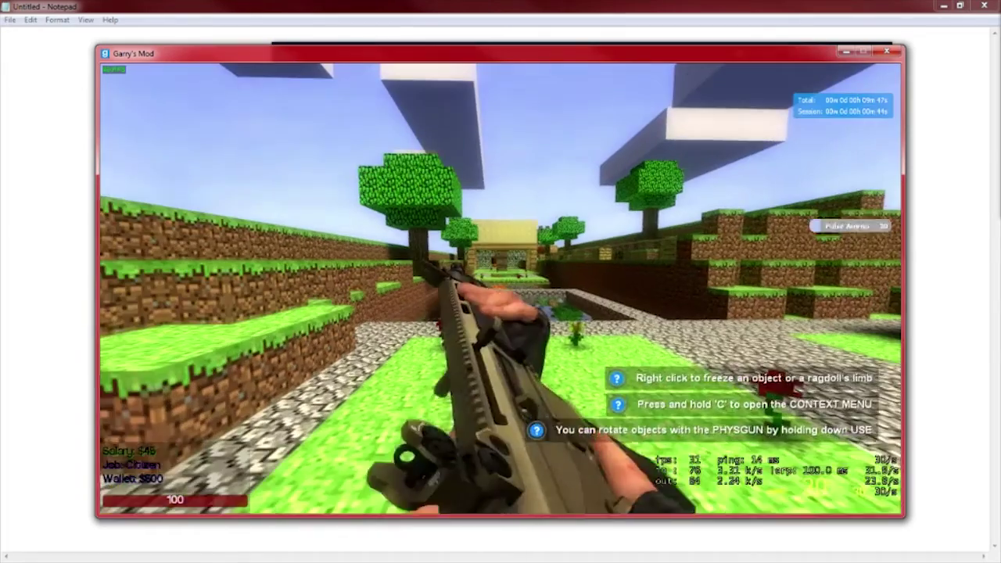
Equip the AK-74 from the M9K Assault Rifles and try aiming and firing it.
{"action": "key", "text": "q"}
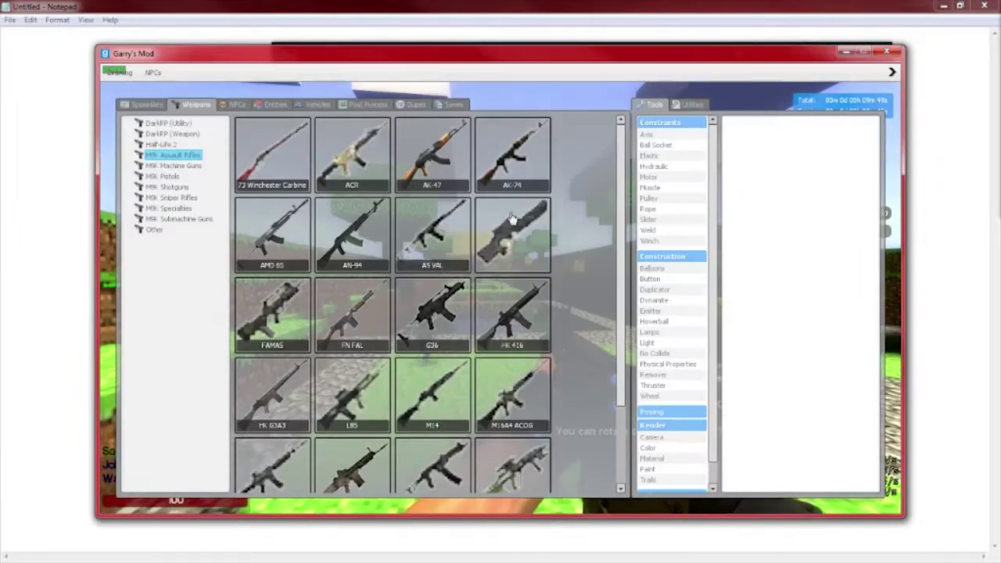
{"action": "left_click", "coordinate": [518, 188]}
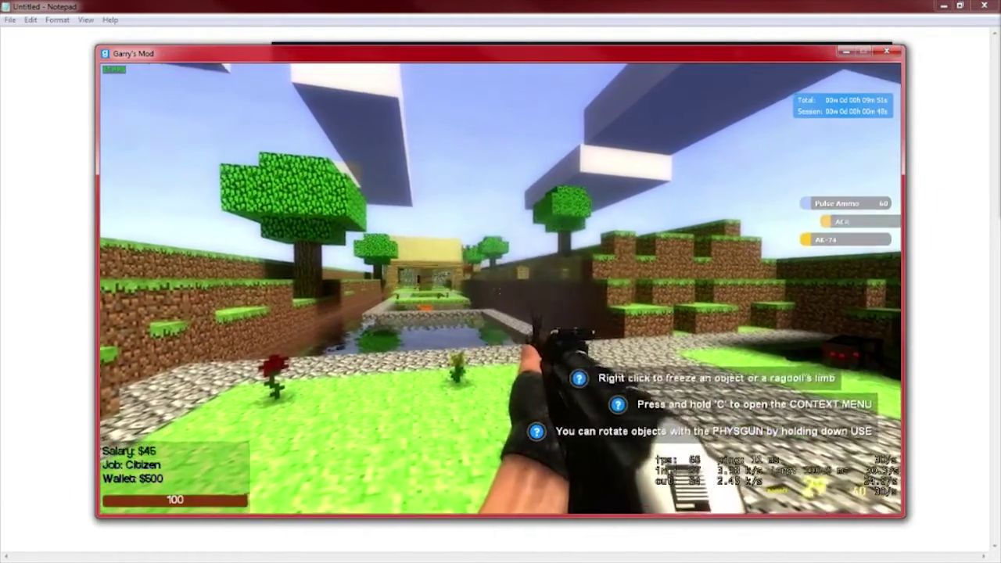
{"action": "right_click", "coordinate": [501, 288]}
{"action": "left_click", "coordinate": [501, 288]}
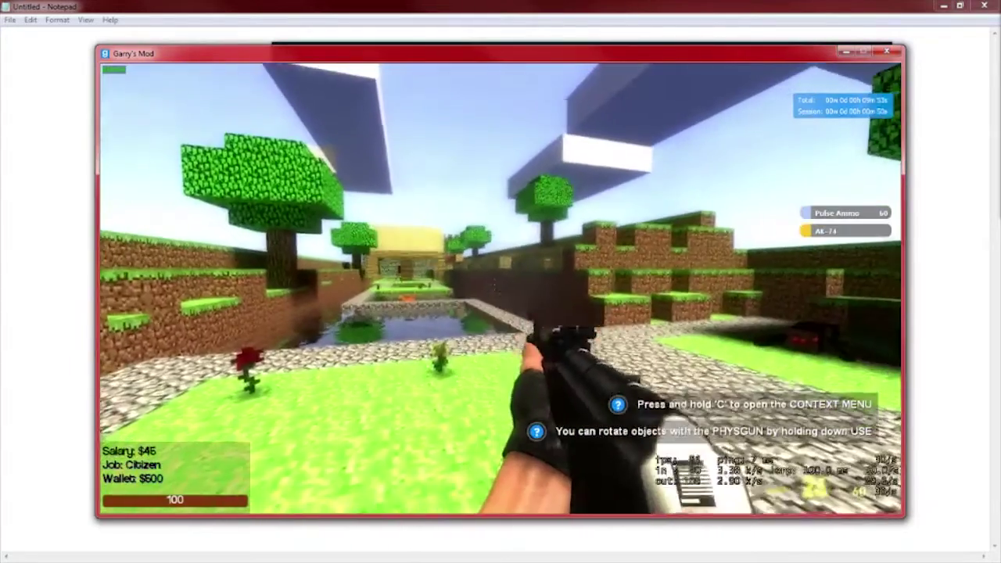
Look through the remaining M9K Assault Rifles, equip the M1918 BAR from M9K Machine Guns and fire several shots.
{"action": "key", "text": "q"}
{"action": "scroll", "coordinate": [614, 333], "scroll_direction": "down", "scroll_amount": 5}
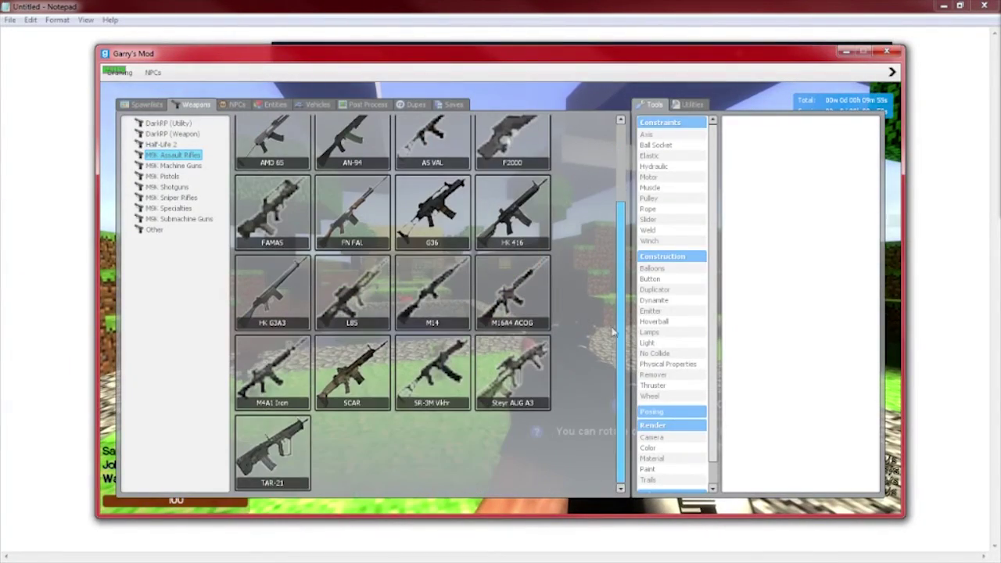
{"action": "left_click", "coordinate": [173, 167]}
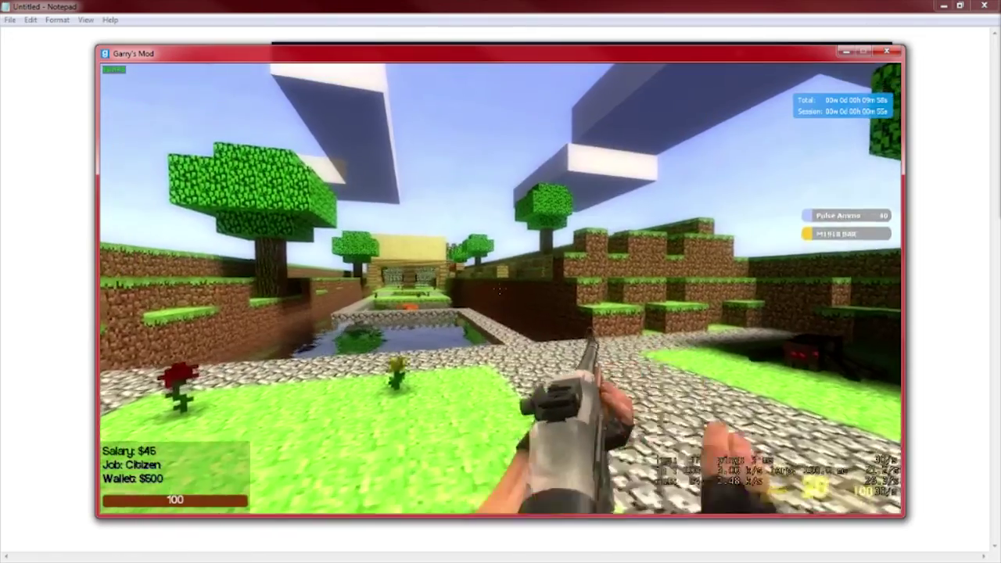
{"action": "left_click", "coordinate": [500, 288]}
{"action": "left_click", "coordinate": [501, 289]}
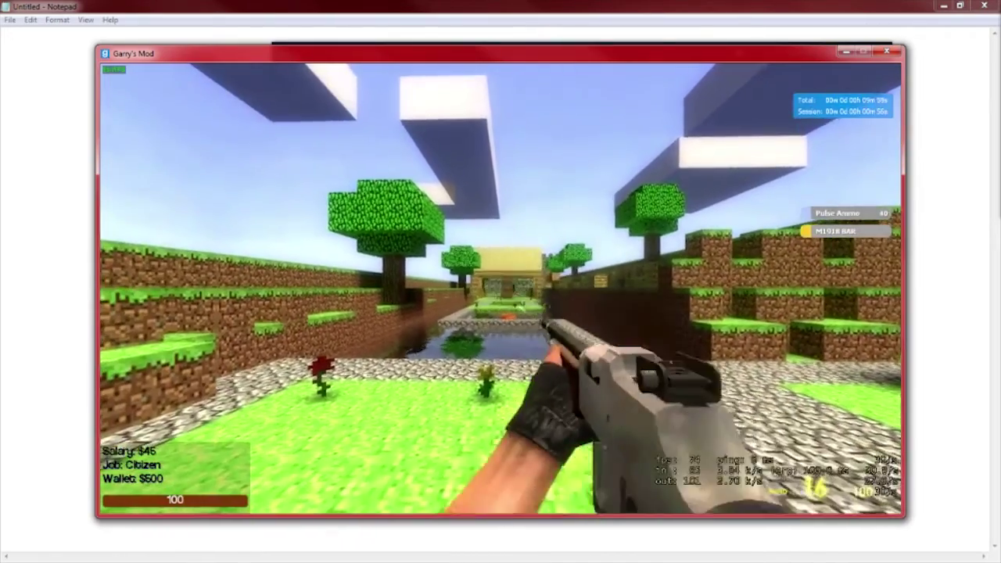
{"action": "left_click", "coordinate": [501, 289]}
{"action": "left_click", "coordinate": [500, 288]}
{"action": "left_click", "coordinate": [501, 289]}
Walk toward the pond, reload the M1918 BAR and respawn at the start of the map.
{"action": "key", "text": "w"}
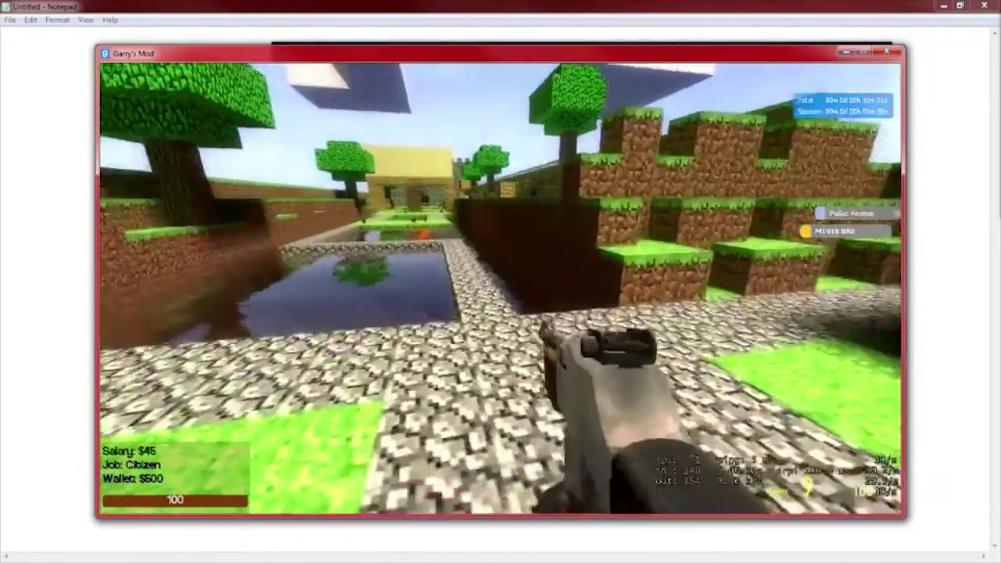
{"action": "key", "text": "r"}
{"action": "key", "text": "w"}
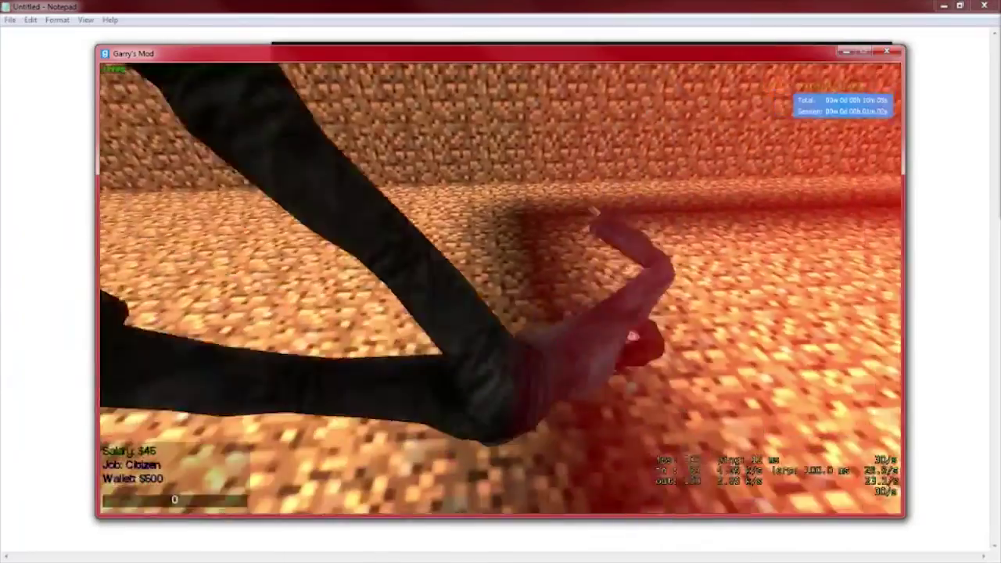
{"action": "key", "text": "space"}
{"action": "key", "text": "w"}
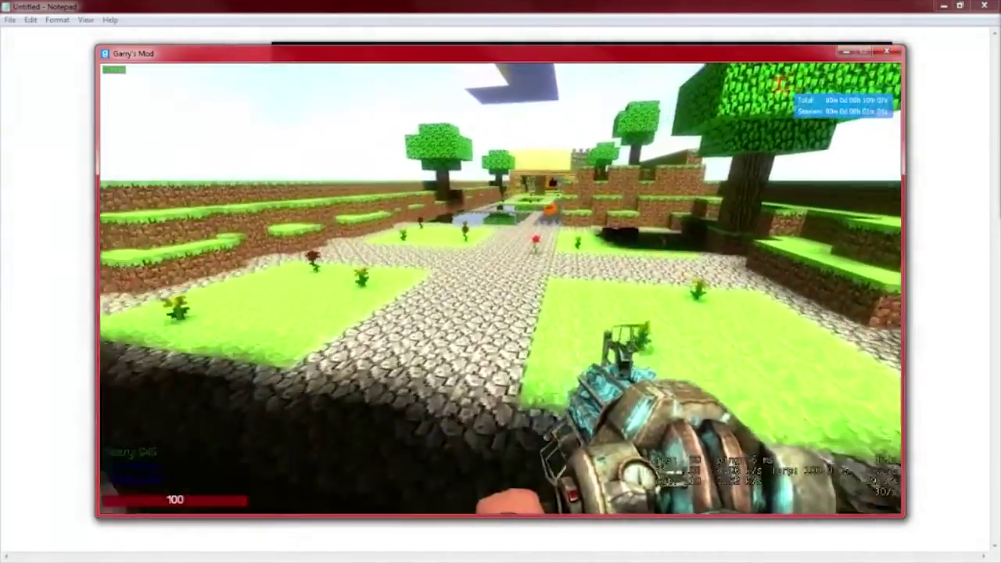
Walk across the dr_minecraft map to the wooden block beside the glass and use the physics gun on its grey button.
{"action": "key", "text": "w"}
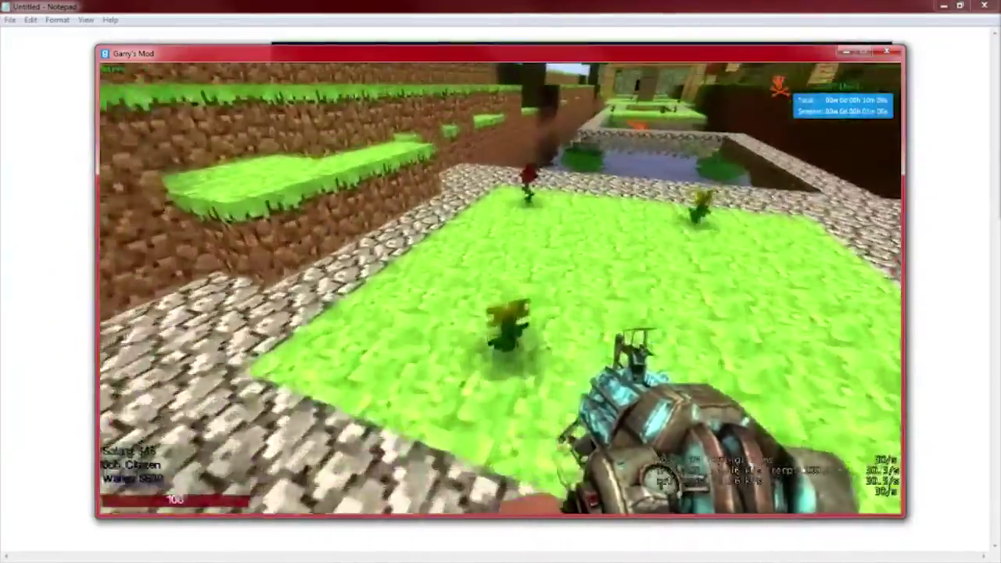
{"action": "key", "text": "w"}
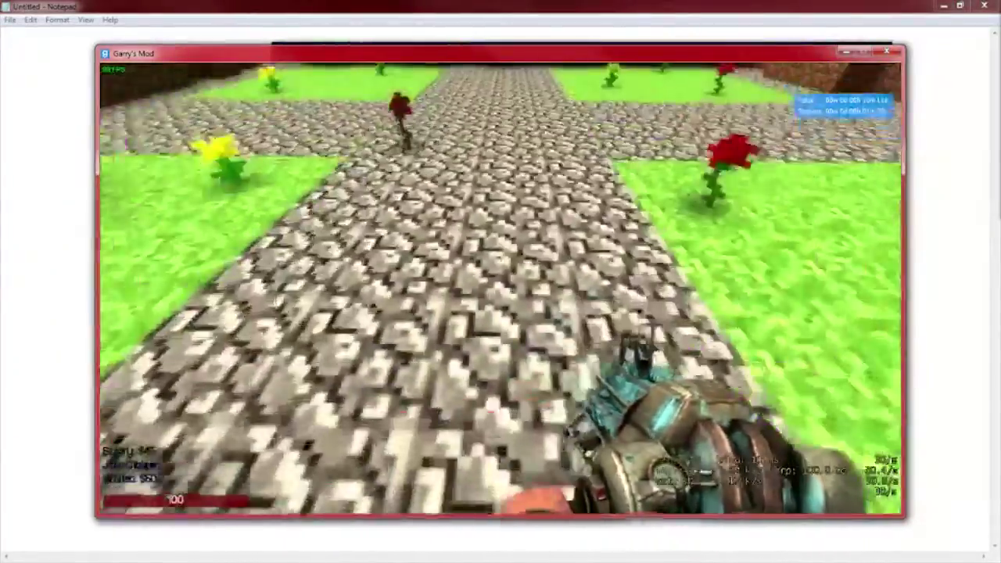
{"action": "key", "text": "w"}
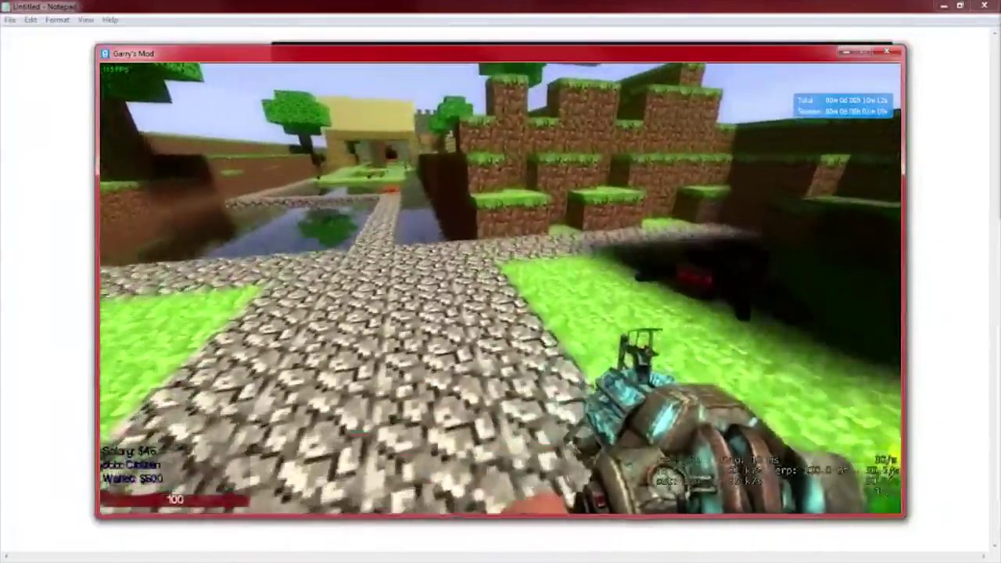
{"action": "key", "text": "w"}
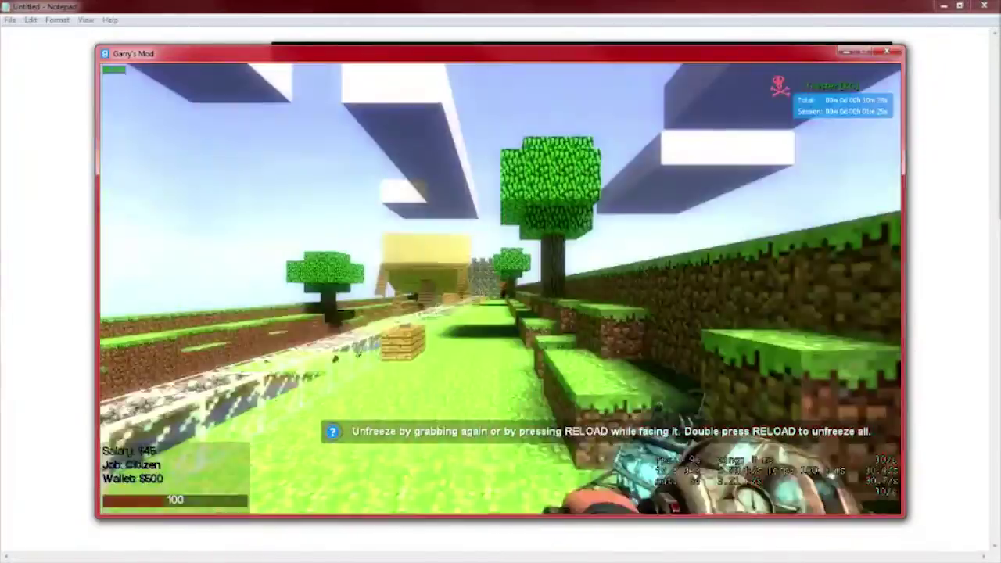
{"action": "key", "text": "w"}
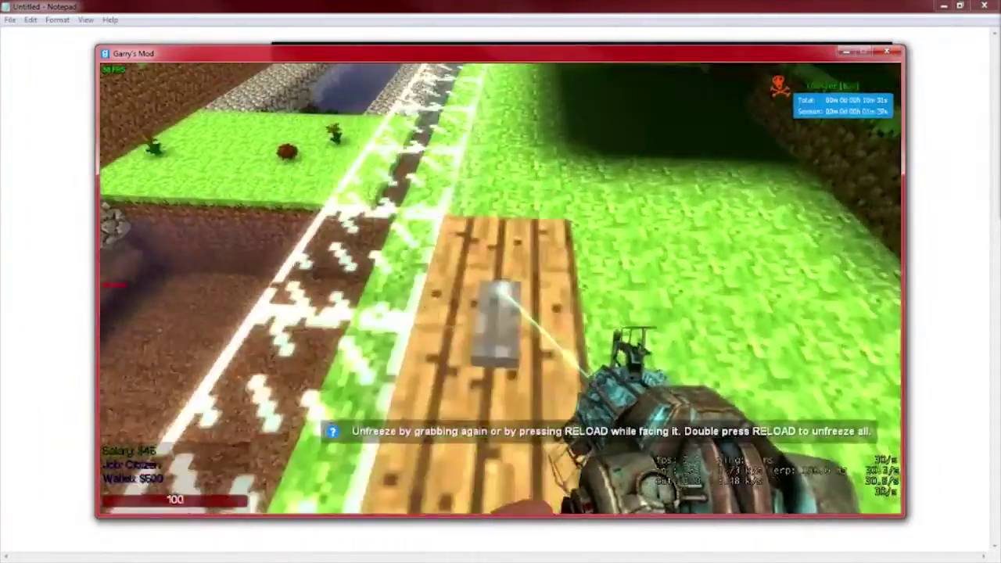